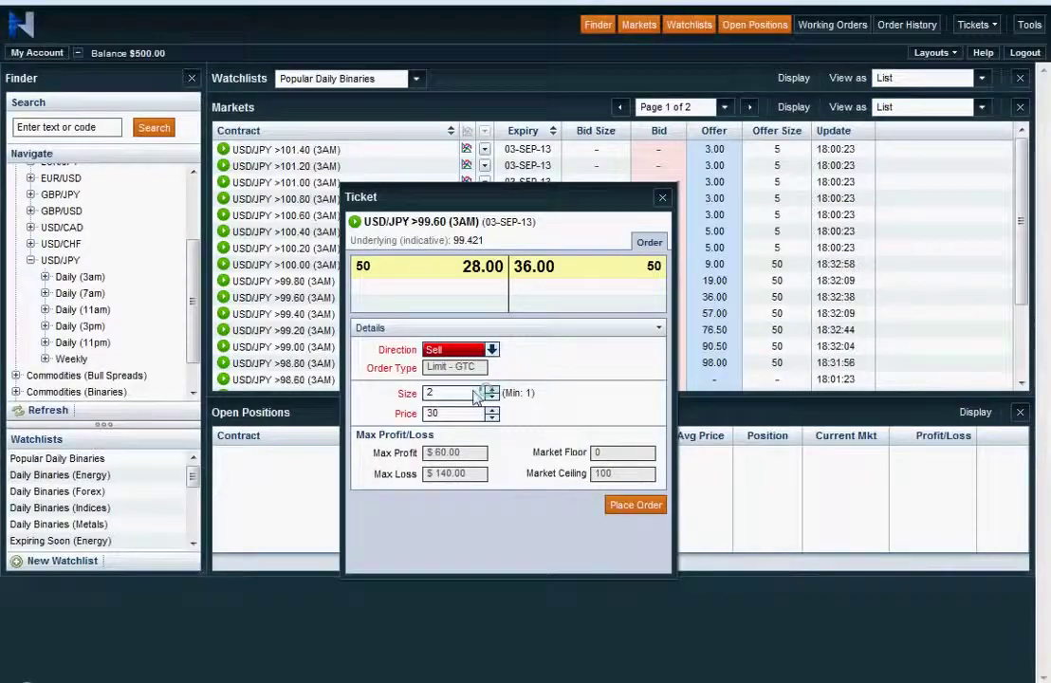
- Price the 2-contract USD/JPY >99.60 sell ticket at the 28.00 bid and place the order
{"action": "left_click", "coordinate": [487, 271]}
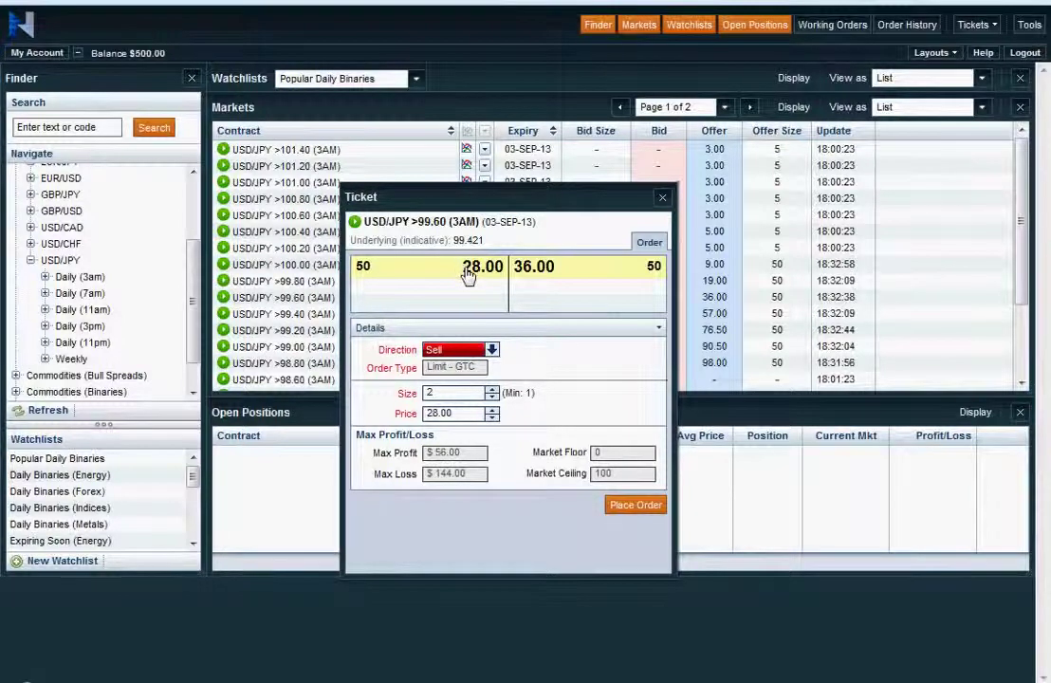
{"action": "left_click", "coordinate": [632, 511]}
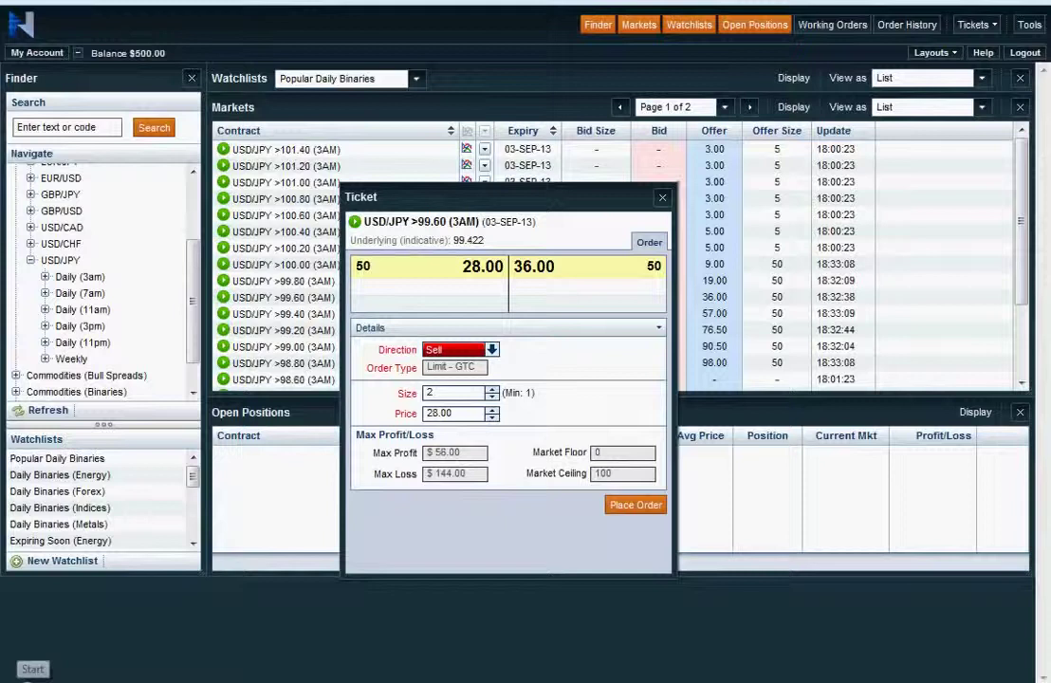
{"action": "key", "text": "super"}
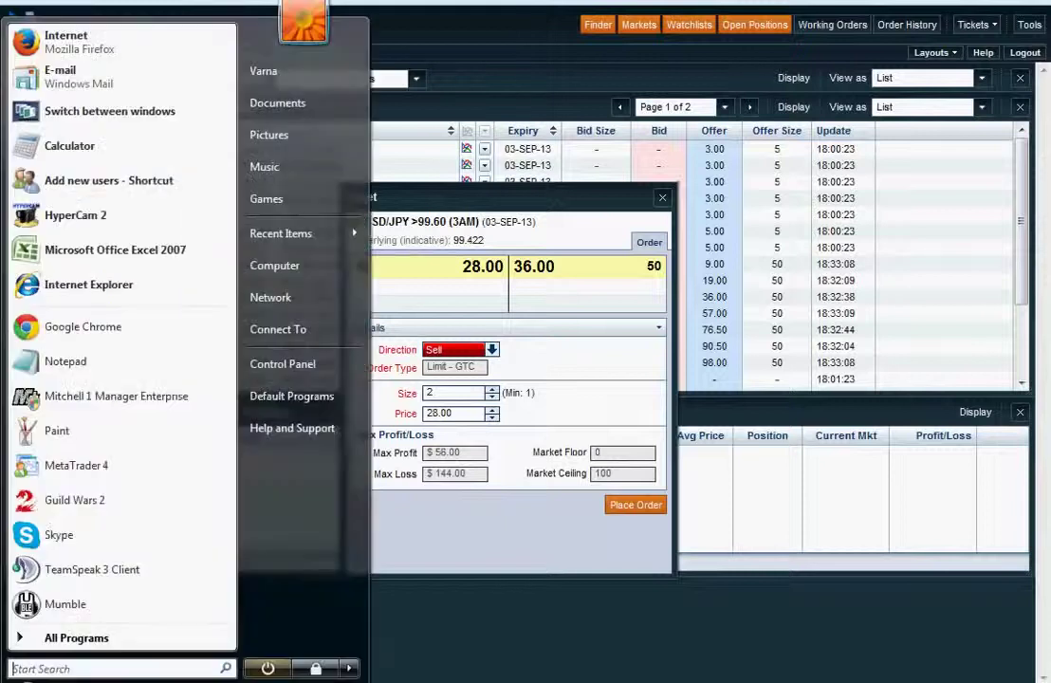
{"action": "left_click", "coordinate": [100, 147]}
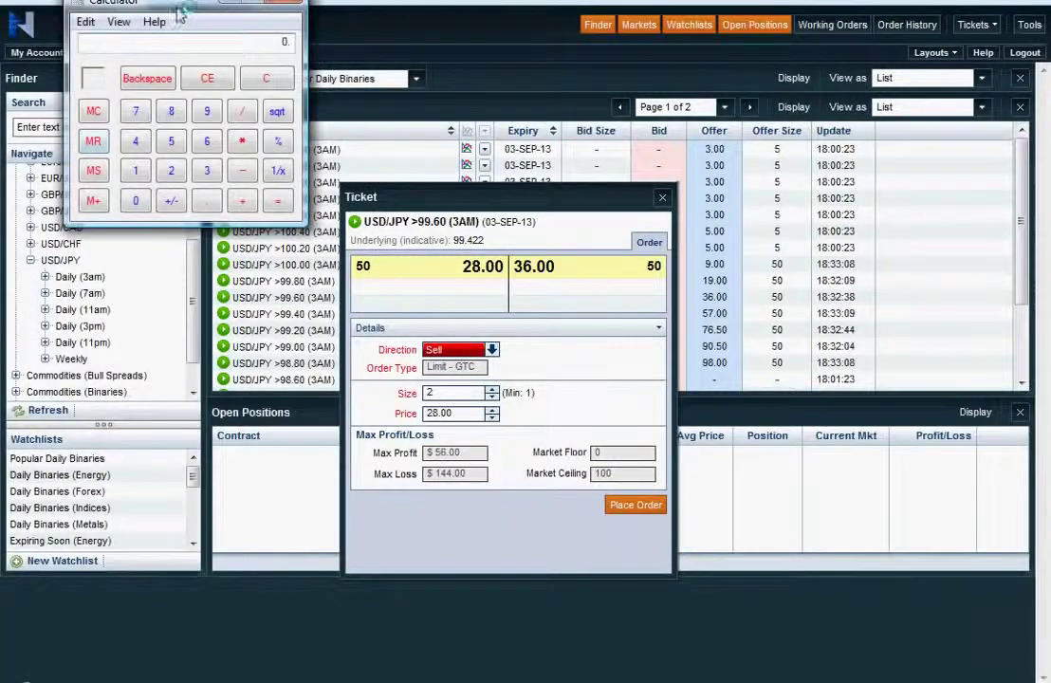
{"action": "left_click_drag", "start_coordinate": [180, 4], "coordinate": [166, 218]}
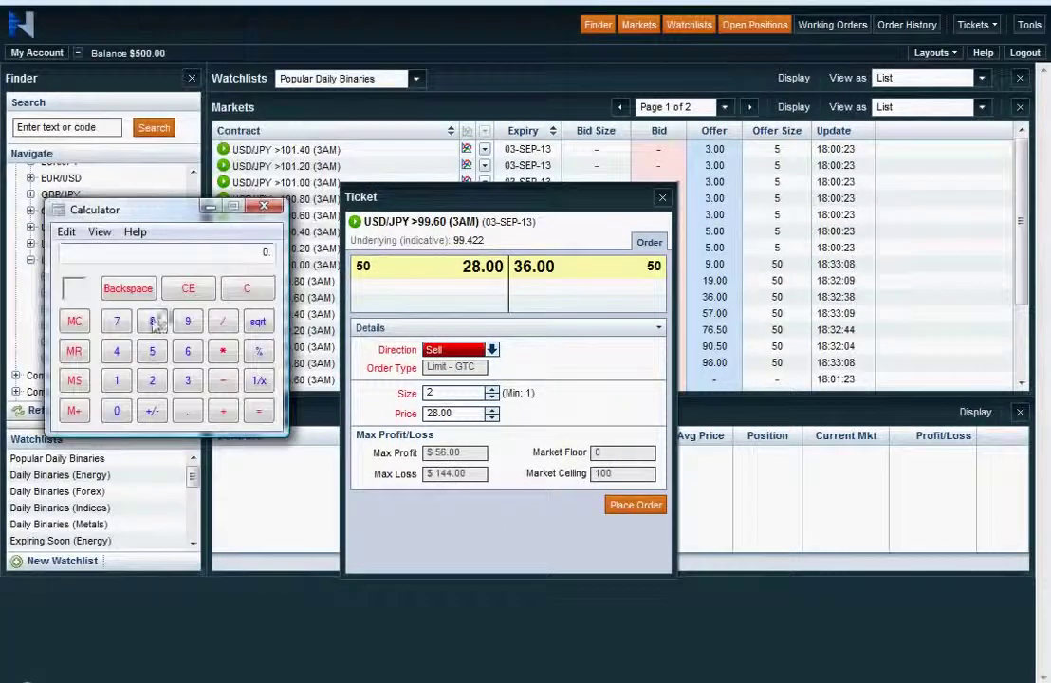
{"action": "left_click", "coordinate": [151, 351]}
{"action": "left_click", "coordinate": [116, 411]}
{"action": "left_click", "coordinate": [116, 411]}
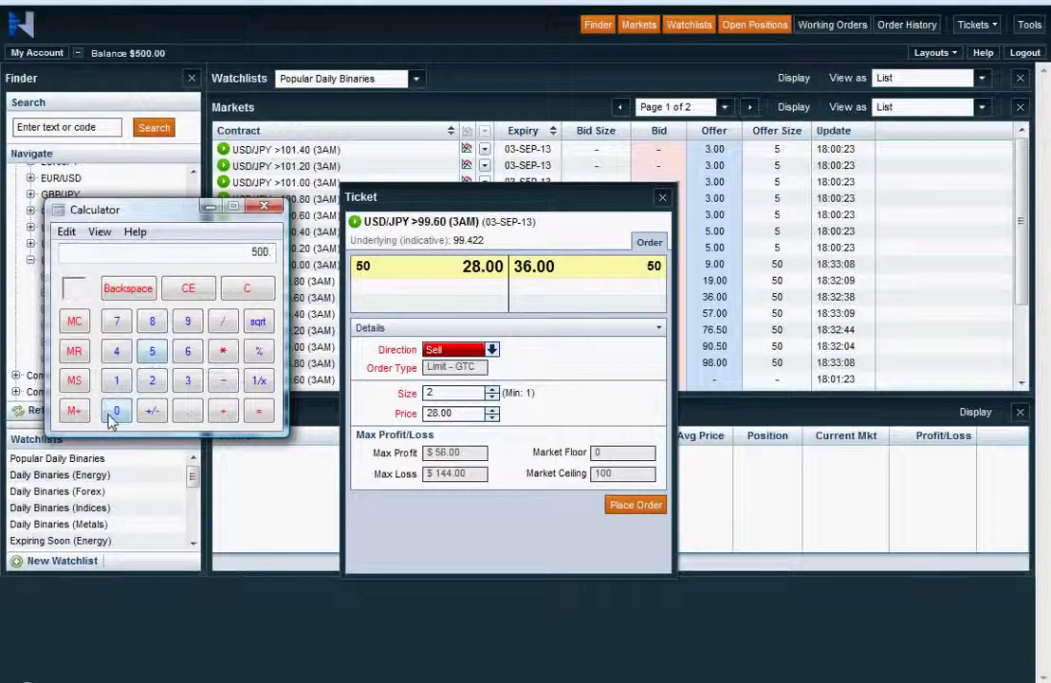
{"action": "left_click", "coordinate": [223, 351]}
{"action": "left_click", "coordinate": [188, 411]}
{"action": "left_click", "coordinate": [116, 410]}
{"action": "left_click", "coordinate": [187, 380]}
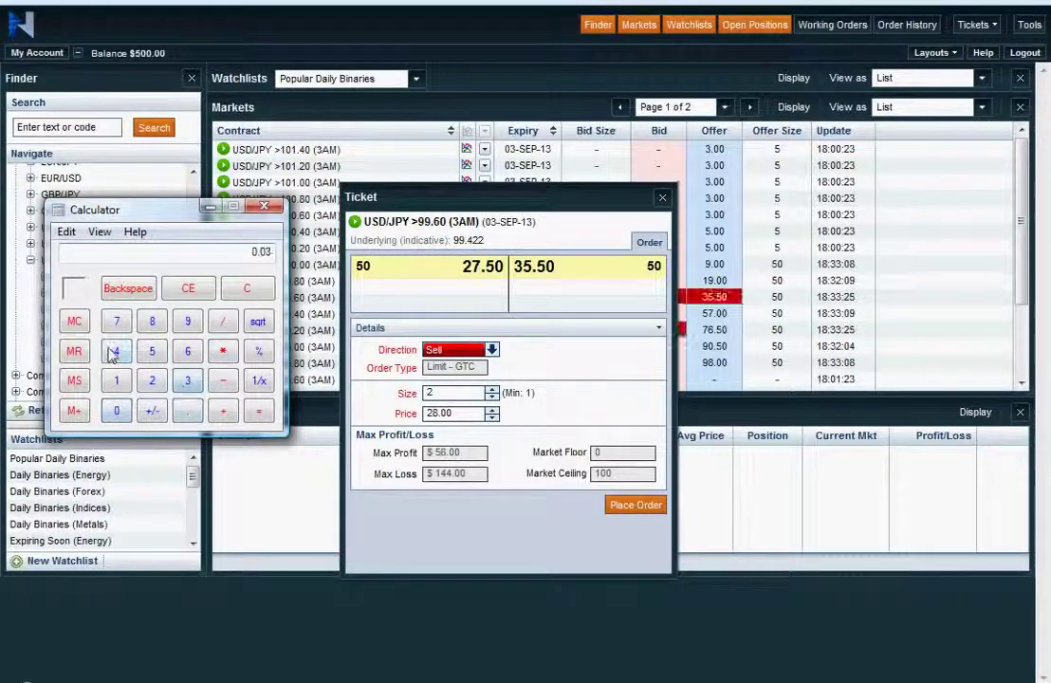
{"action": "left_click", "coordinate": [116, 351]}
{"action": "left_click", "coordinate": [259, 412]}
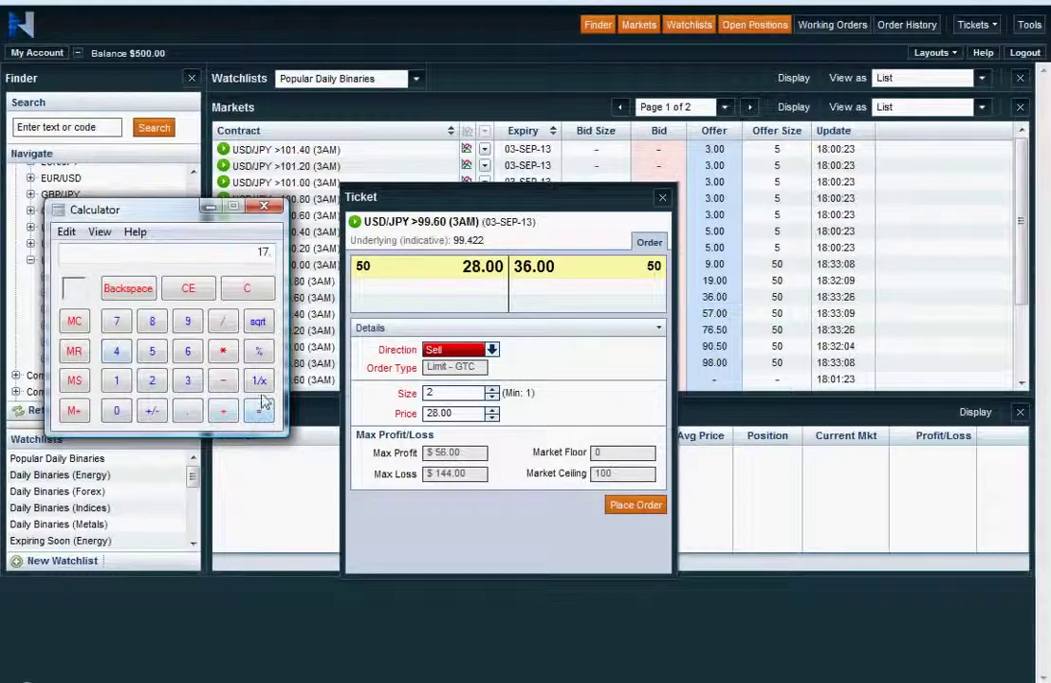
{"action": "left_click", "coordinate": [265, 207]}
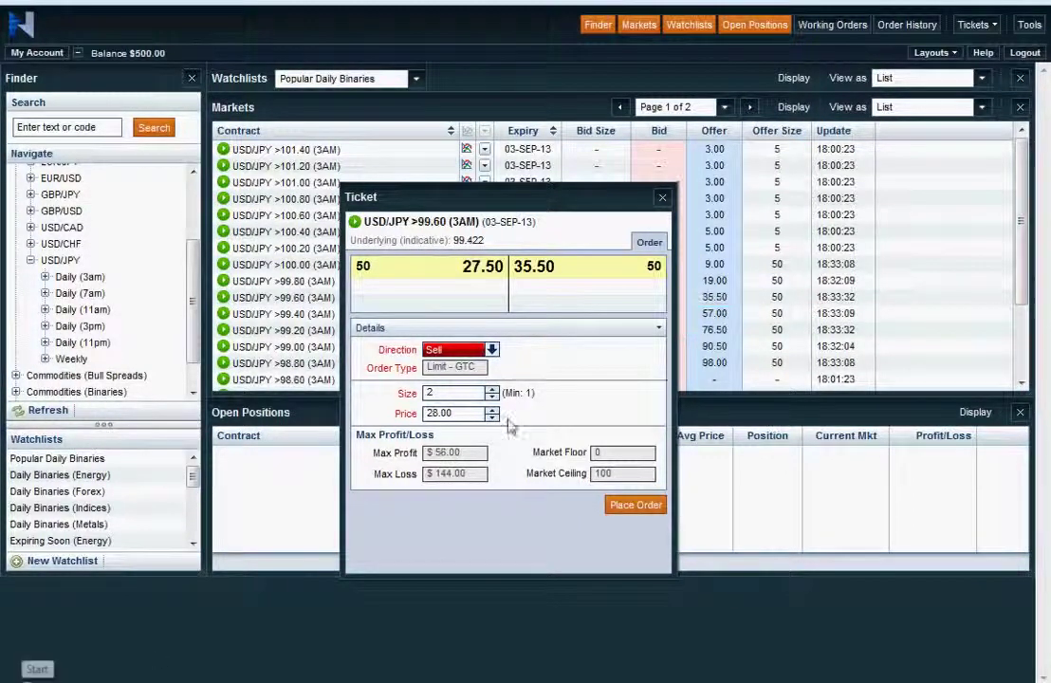
- Place the 2-contract USD/JPY >99.60 sell at 27.50 and dismiss the Order Received confirmation
{"action": "left_click", "coordinate": [631, 508]}
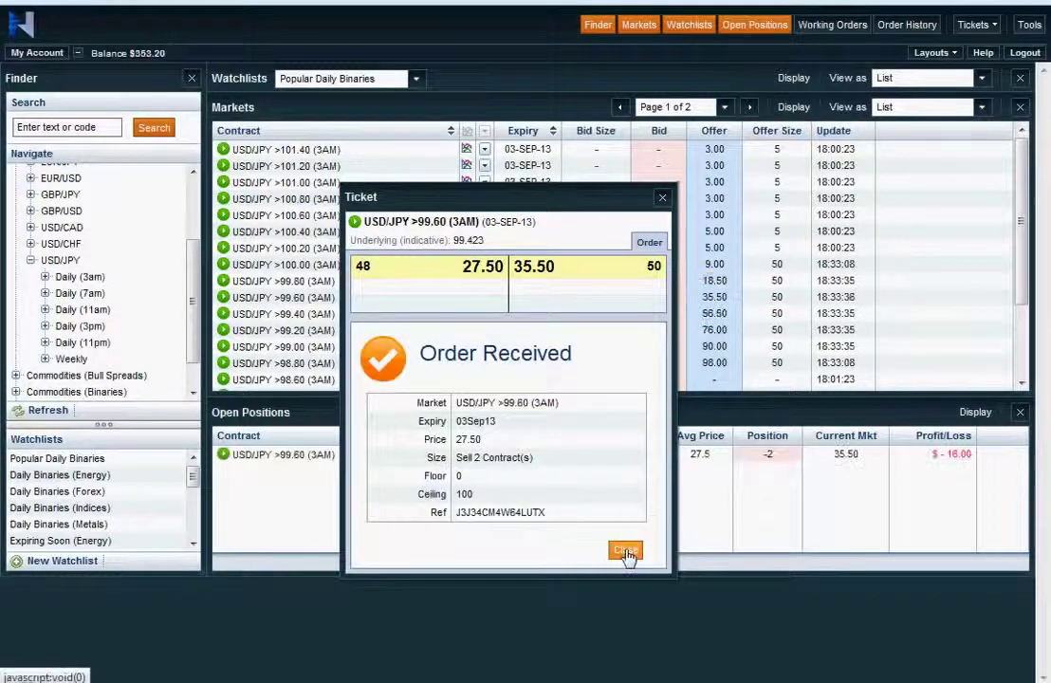
{"action": "left_click", "coordinate": [625, 554]}
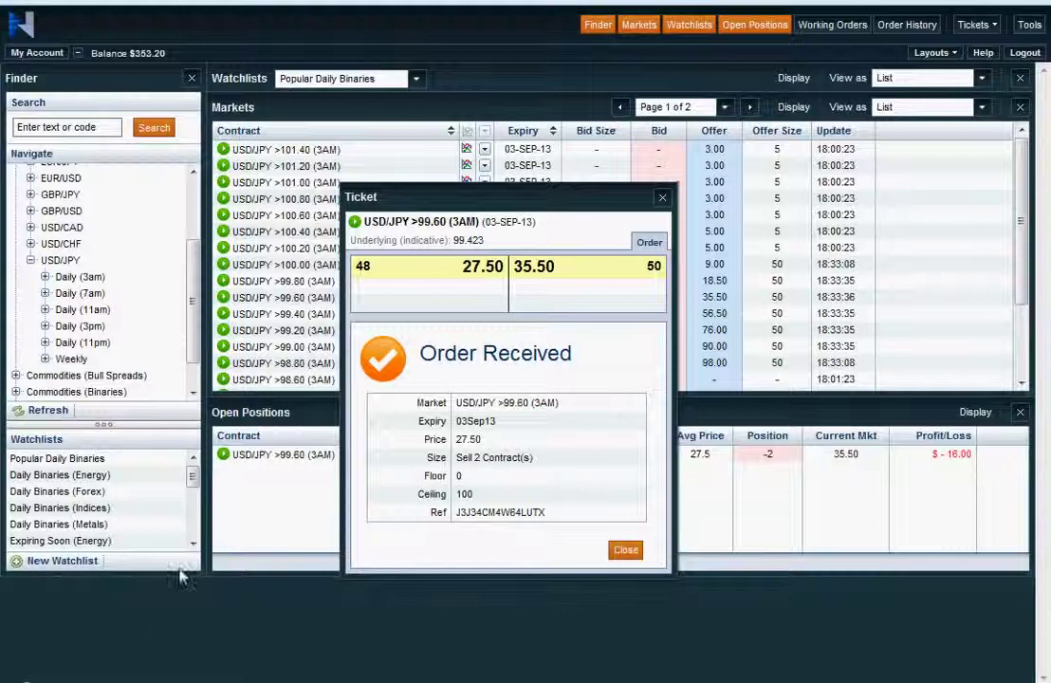
- Launch Calculator from the Start menu and compute 27.5 − 17 = 10.5
{"action": "key", "text": "super"}
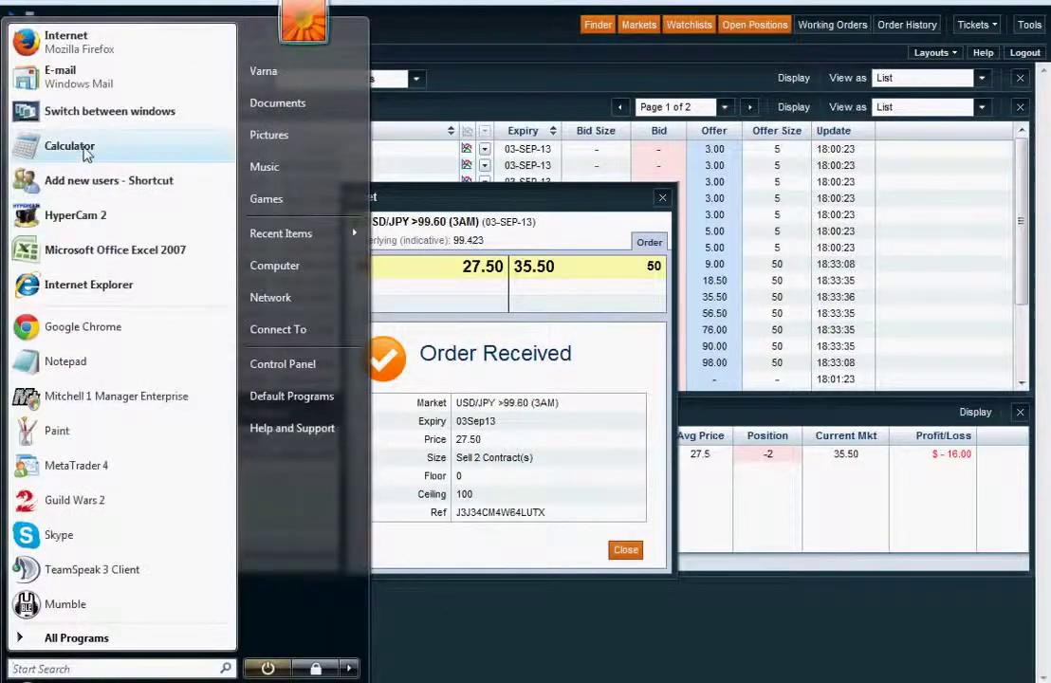
{"action": "left_click", "coordinate": [85, 148]}
{"action": "left_click", "coordinate": [218, 214]}
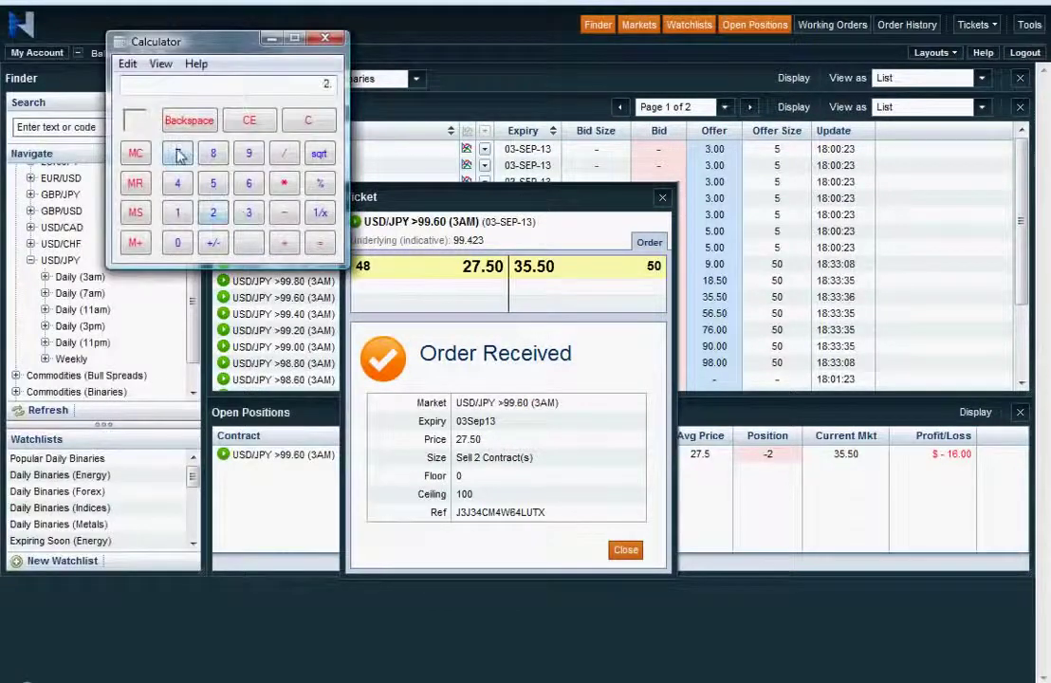
{"action": "left_click", "coordinate": [177, 153]}
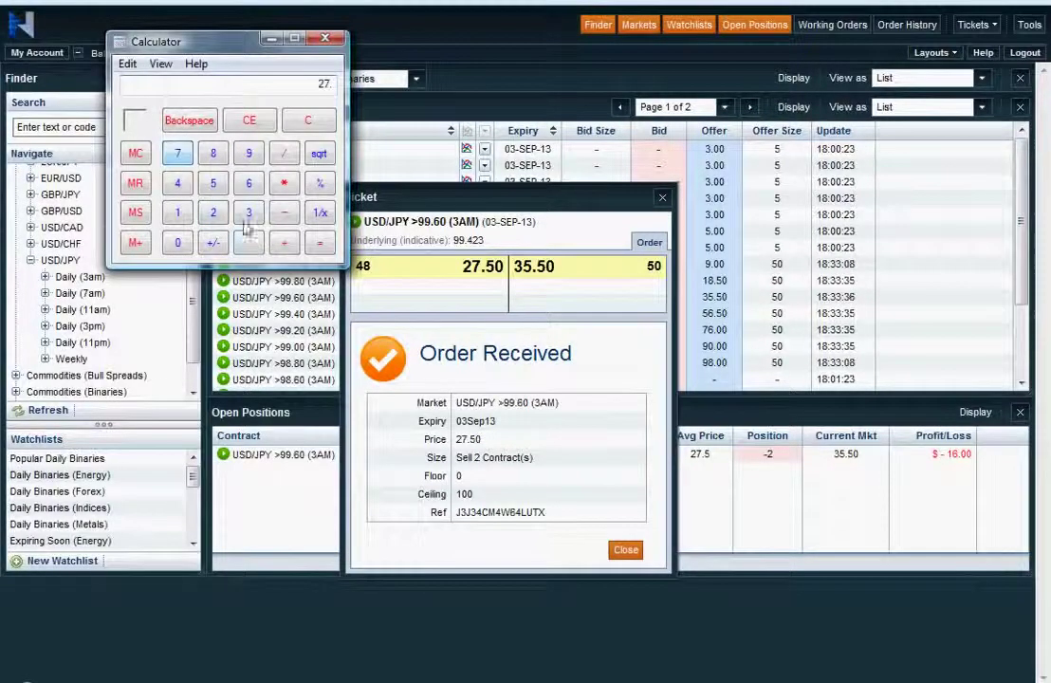
{"action": "left_click", "coordinate": [212, 183]}
{"action": "left_click", "coordinate": [284, 213]}
{"action": "left_click", "coordinate": [177, 213]}
{"action": "left_click", "coordinate": [177, 152]}
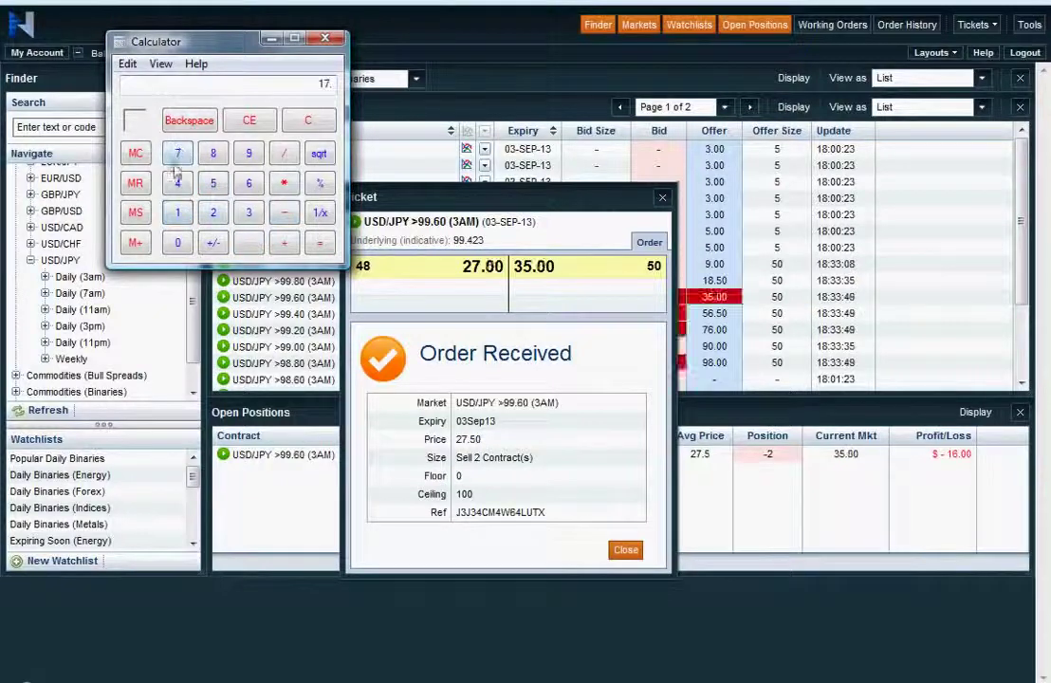
{"action": "left_click", "coordinate": [319, 244]}
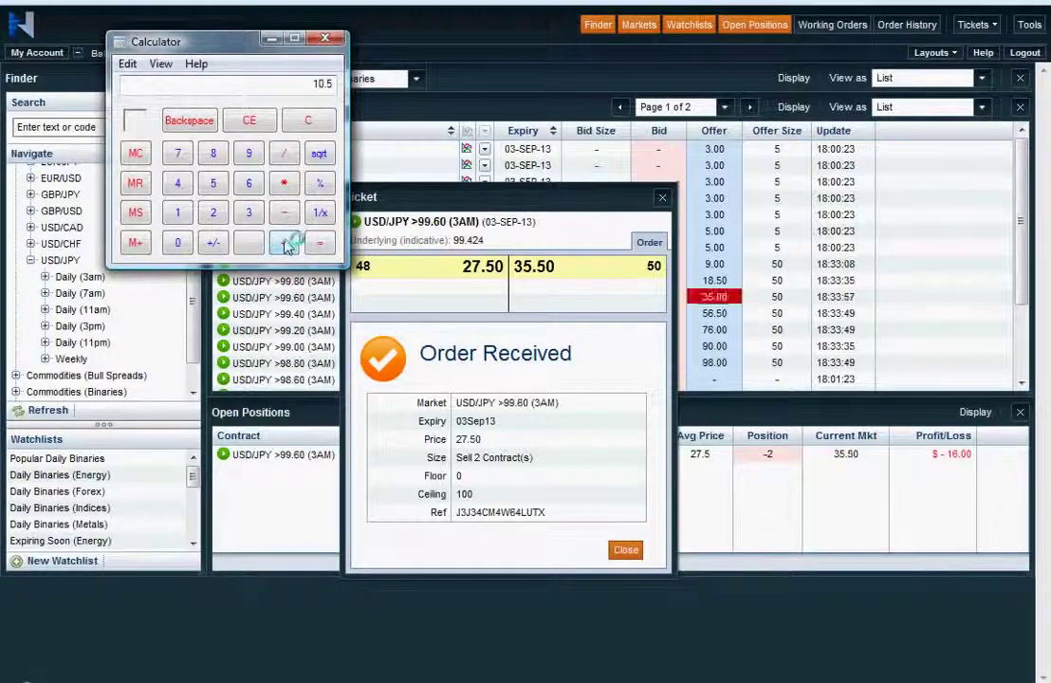
- Clear the calculator and compute 17 ÷ 2 = 8.5
{"action": "left_click", "coordinate": [306, 121]}
{"action": "left_click", "coordinate": [177, 213]}
{"action": "left_click", "coordinate": [178, 153]}
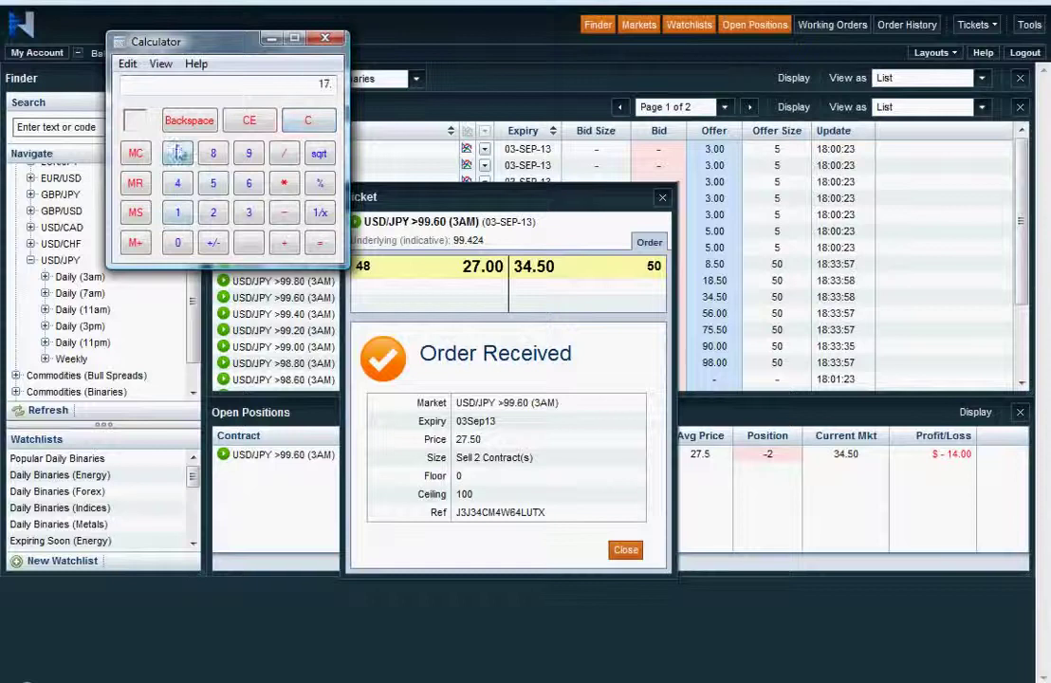
{"action": "left_click", "coordinate": [282, 157]}
{"action": "left_click", "coordinate": [322, 244]}
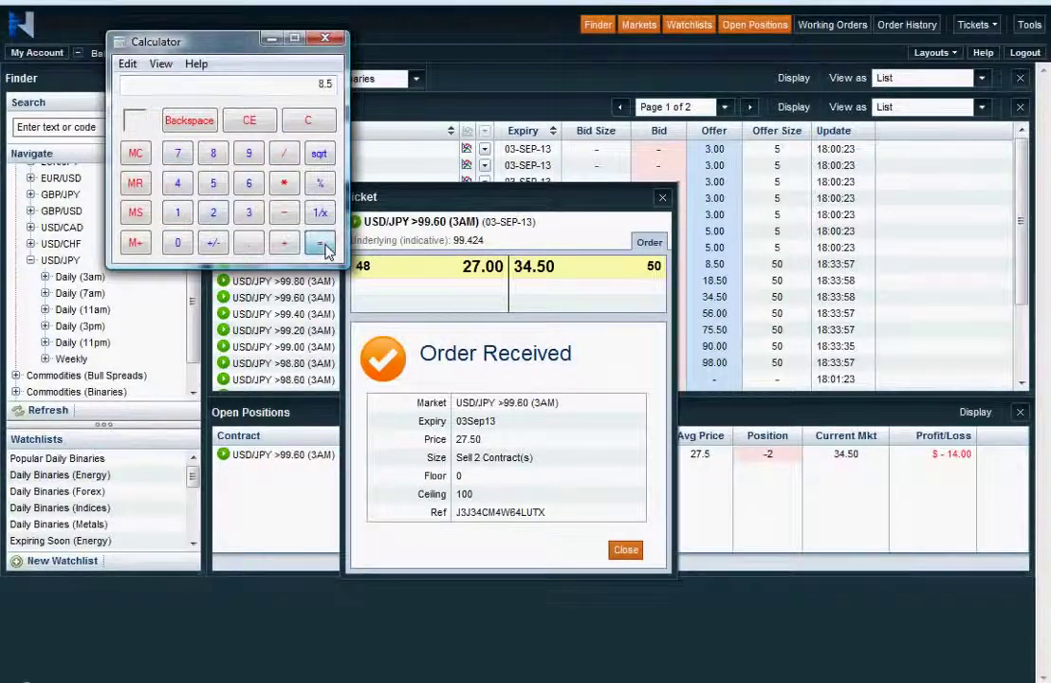
- Clear the calculator and compute 27.5 − 8 = 19.5
{"action": "left_click", "coordinate": [316, 125]}
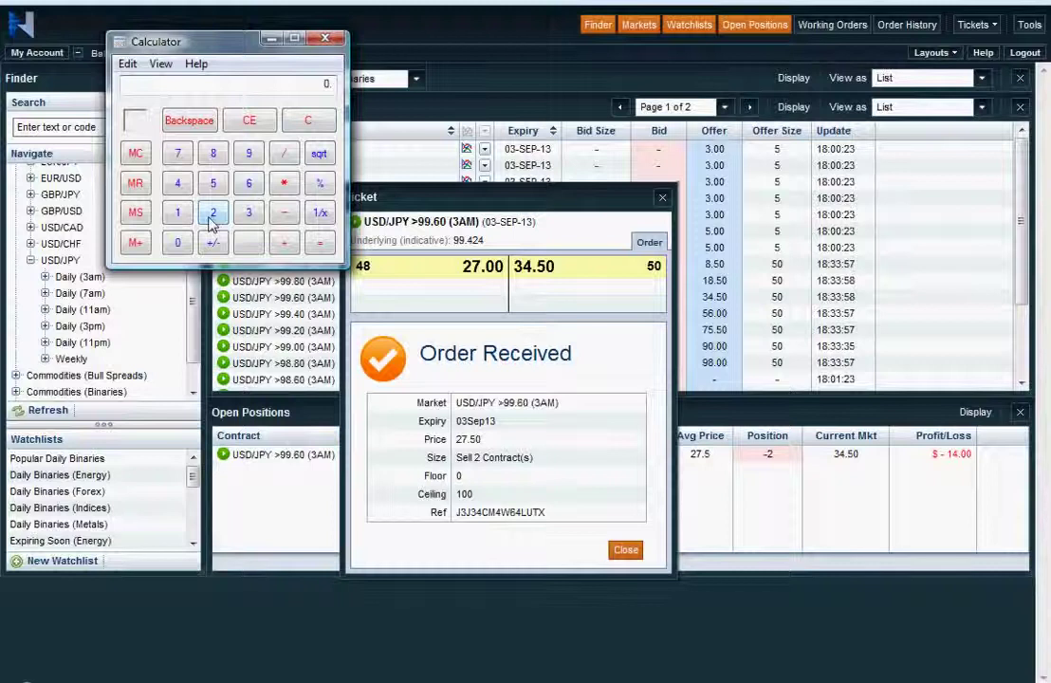
{"action": "left_click", "coordinate": [213, 221]}
{"action": "left_click", "coordinate": [178, 153]}
{"action": "key", "text": "period"}
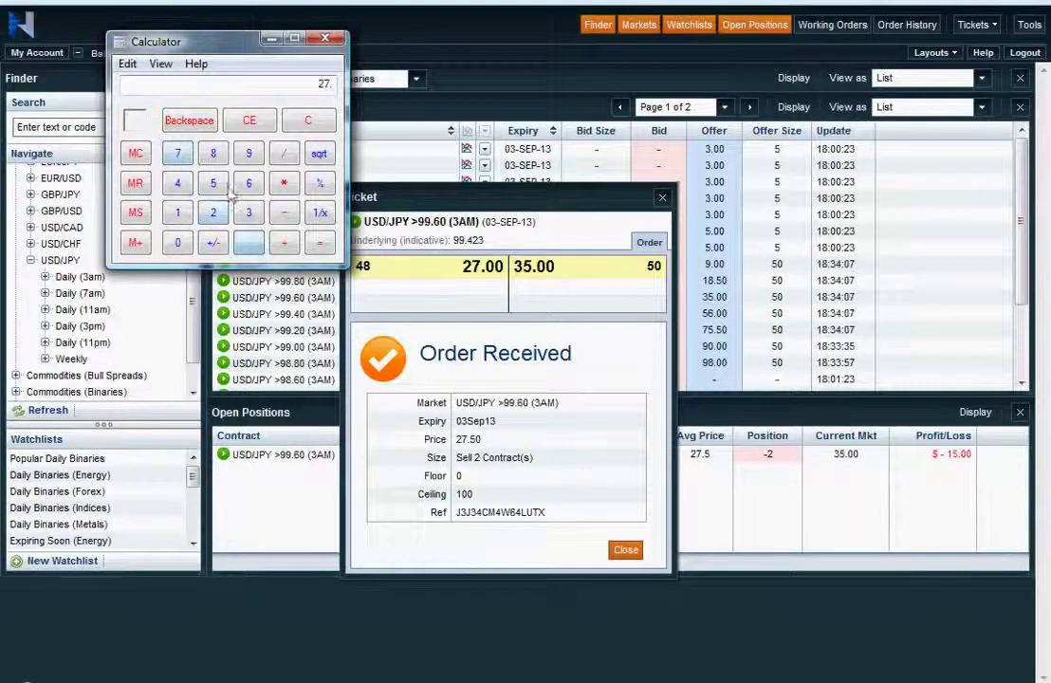
{"action": "left_click", "coordinate": [215, 184]}
{"action": "left_click", "coordinate": [284, 212]}
{"action": "left_click", "coordinate": [215, 154]}
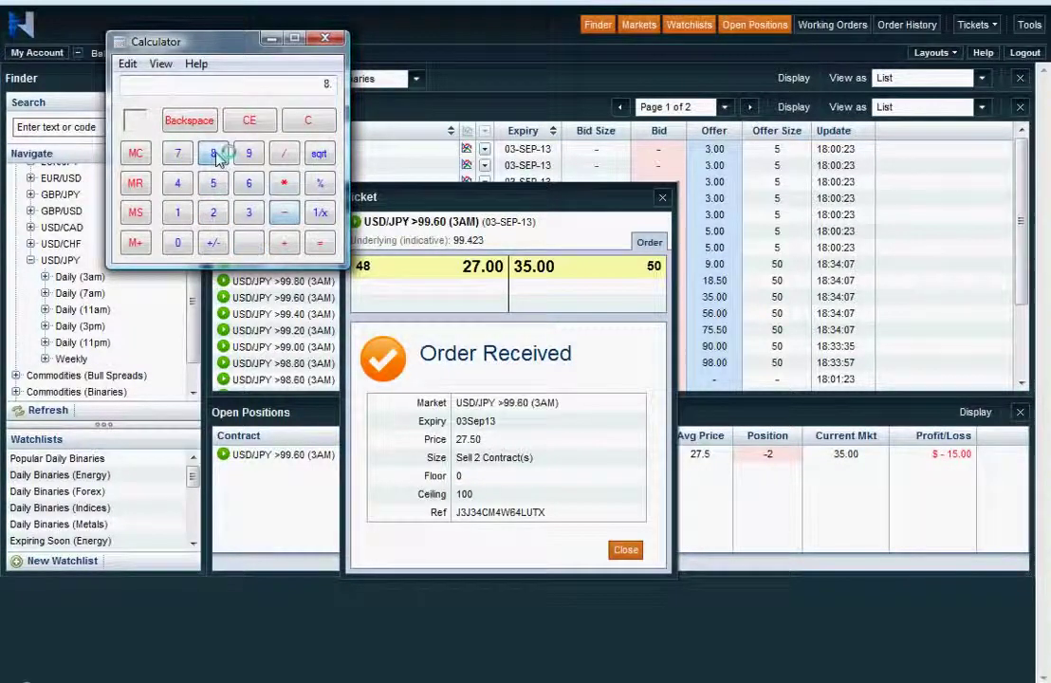
{"action": "left_click", "coordinate": [320, 243]}
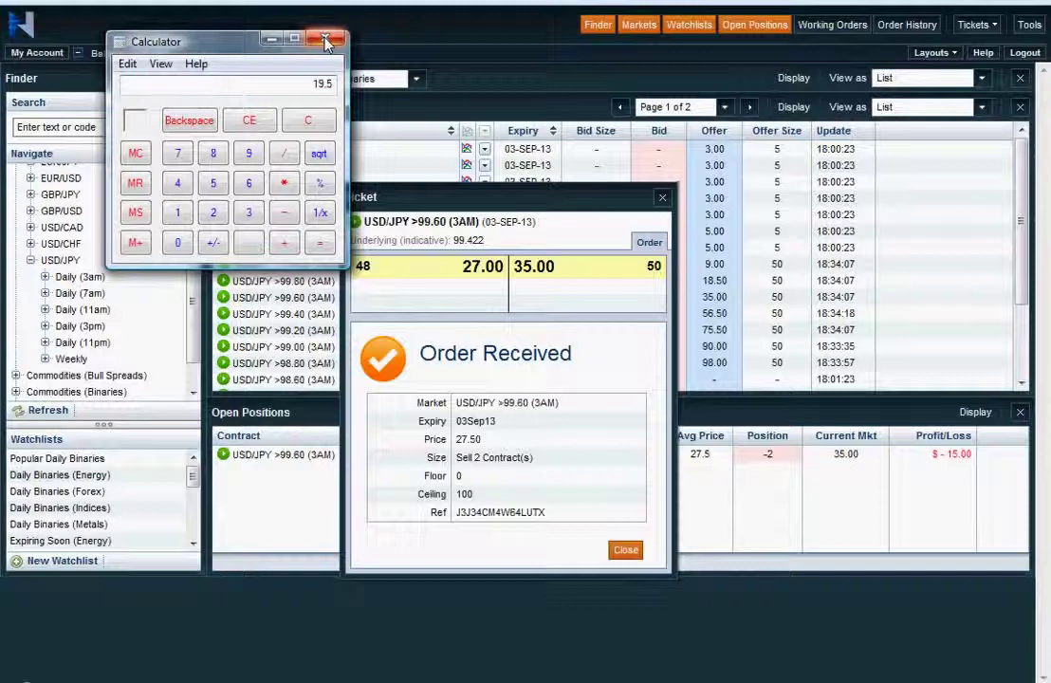
- Start a multiplication, then clear the calculator back to 0
{"action": "left_click", "coordinate": [308, 120]}
{"action": "type", "text": "27."}
{"action": "left_click", "coordinate": [284, 182]}
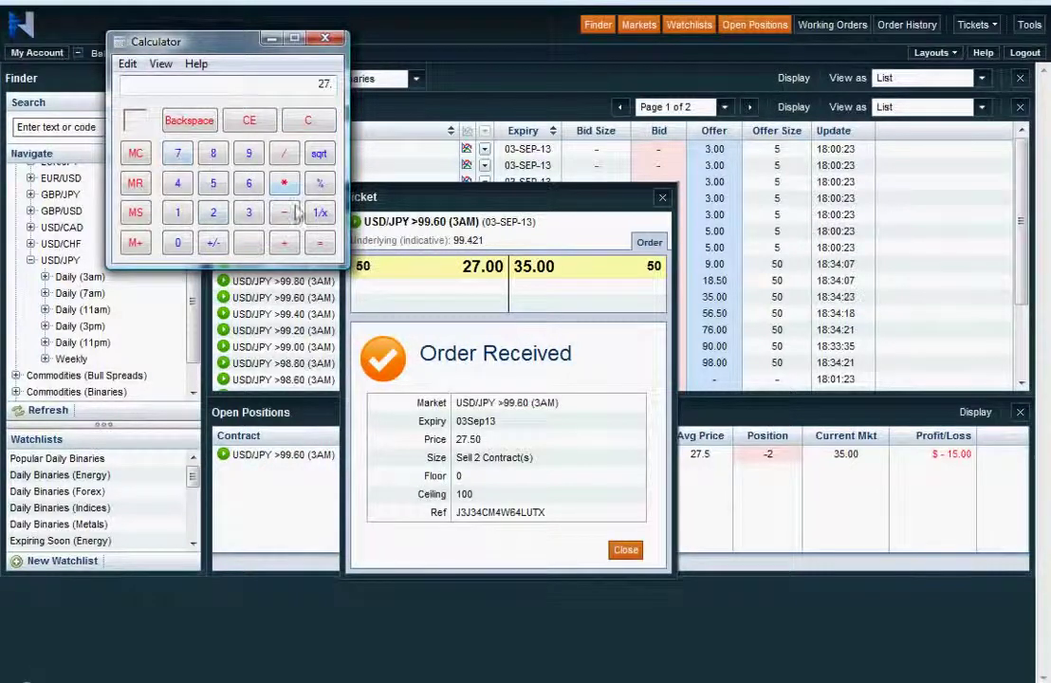
{"action": "left_click", "coordinate": [308, 121]}
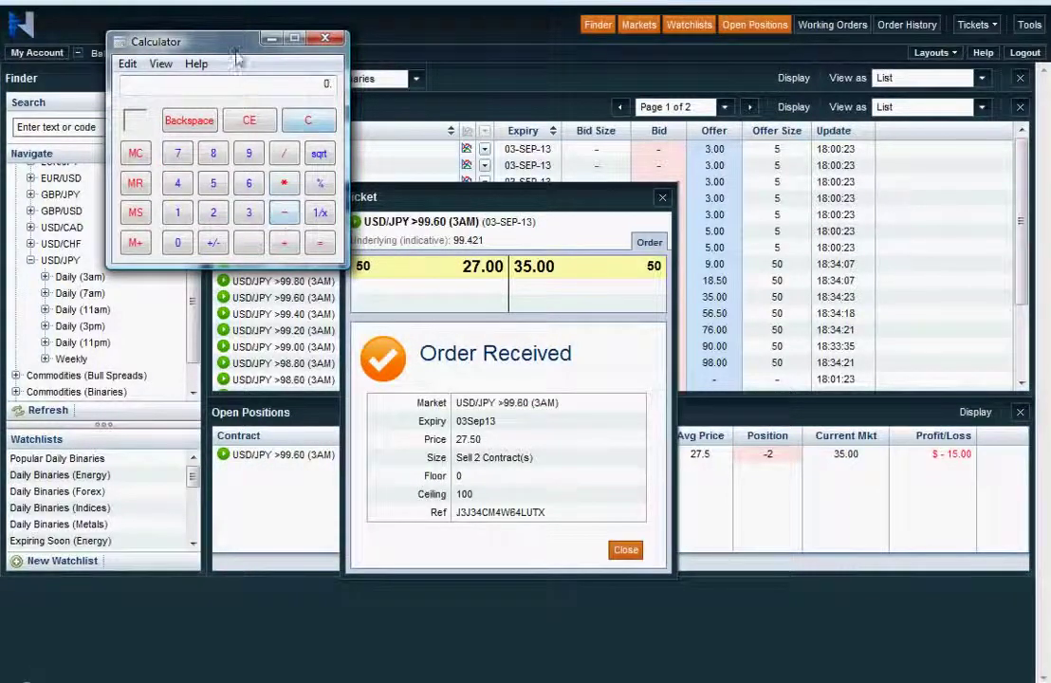
- Move the calculator over the market list and compute 500 × 0.34
{"action": "left_click_drag", "start_coordinate": [219, 41], "coordinate": [242, 174]}
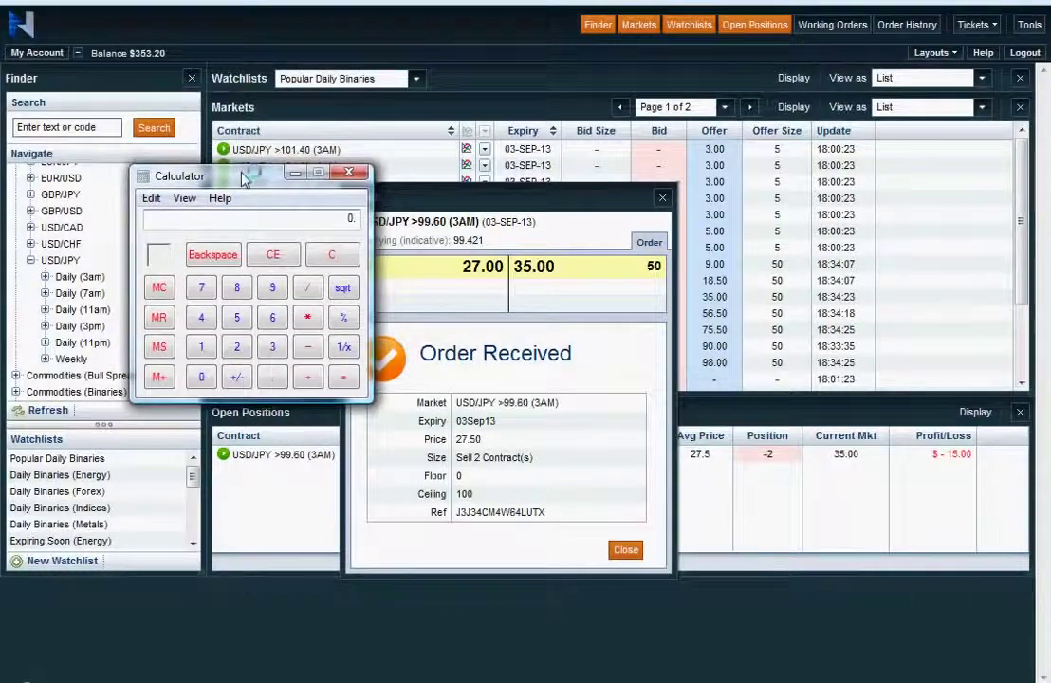
{"action": "left_click", "coordinate": [239, 316]}
{"action": "left_click", "coordinate": [204, 378]}
{"action": "left_click", "coordinate": [204, 377]}
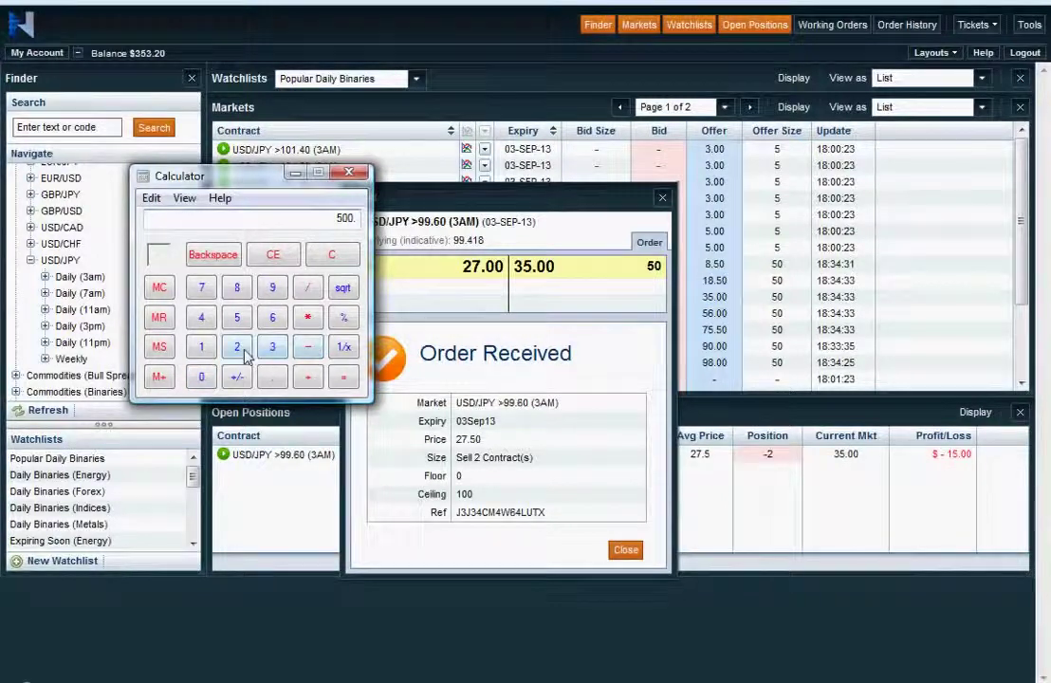
{"action": "left_click", "coordinate": [308, 317]}
{"action": "left_click", "coordinate": [273, 377]}
{"action": "left_click", "coordinate": [272, 346]}
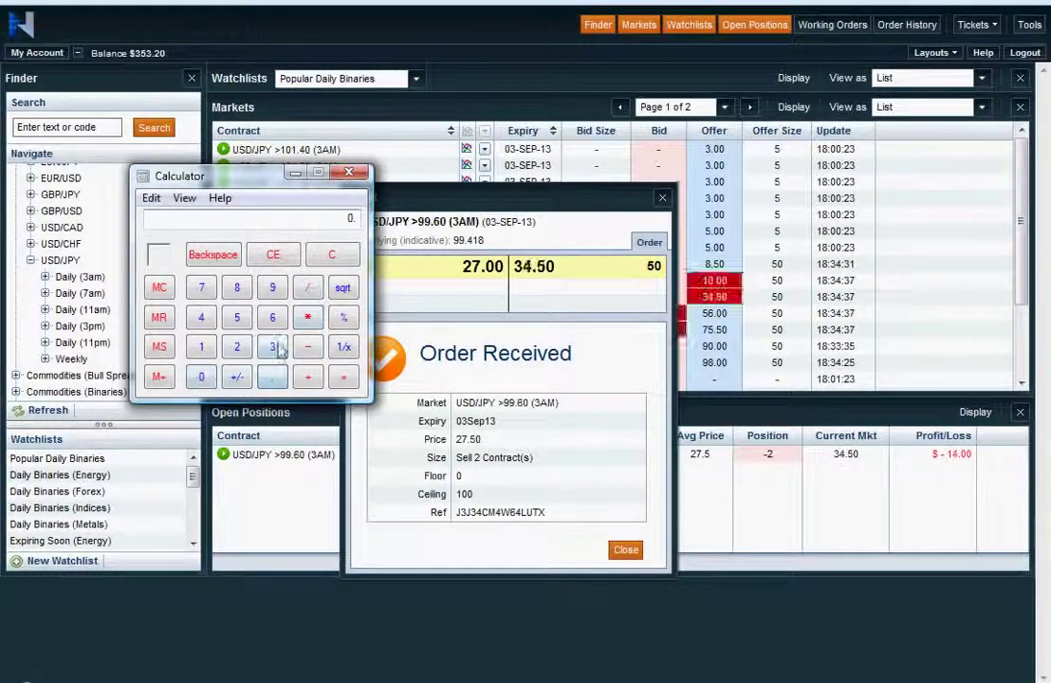
{"action": "left_click", "coordinate": [203, 319]}
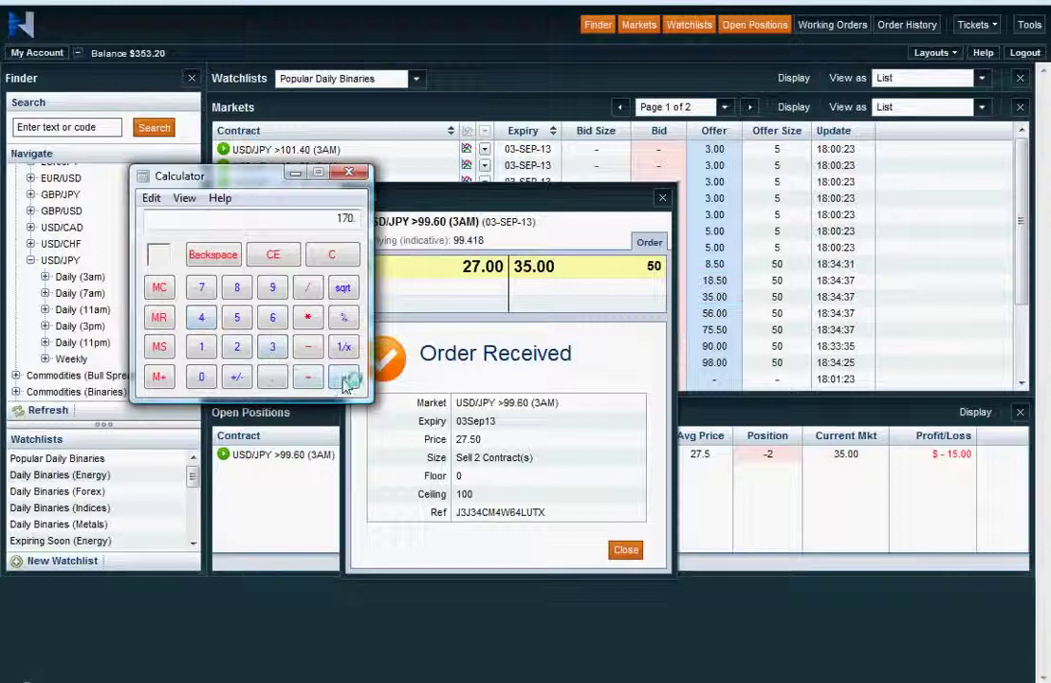
- Compute 500 × 0.034 in the calculator
{"action": "left_click", "coordinate": [237, 317]}
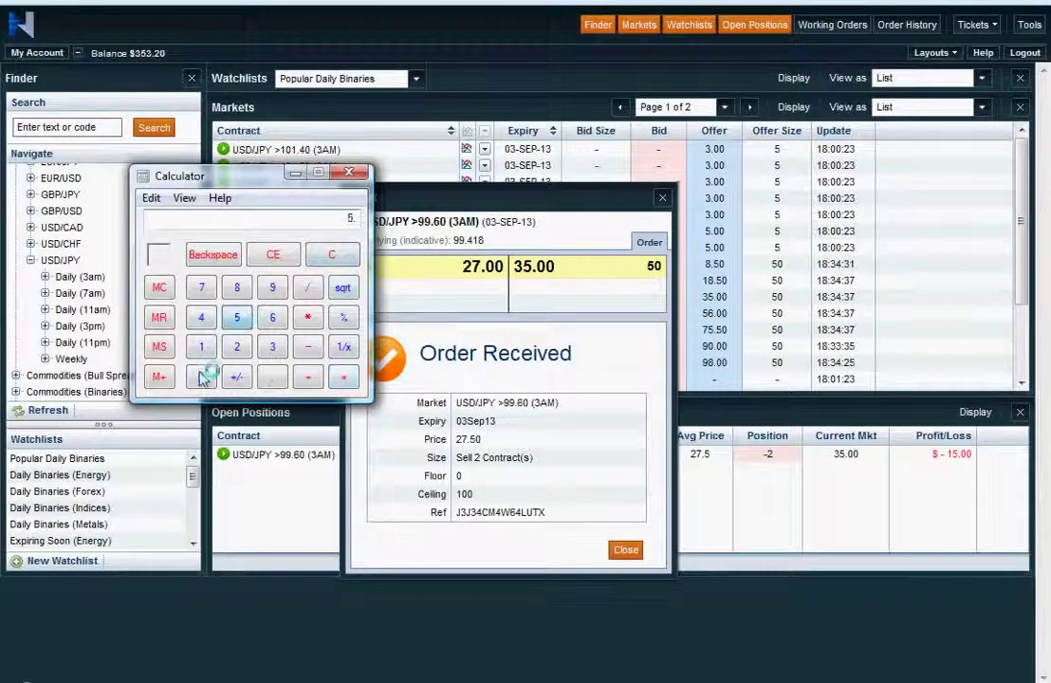
{"action": "double_click", "coordinate": [201, 377]}
{"action": "left_click", "coordinate": [308, 316]}
{"action": "left_click", "coordinate": [273, 376]}
{"action": "left_click", "coordinate": [201, 376]}
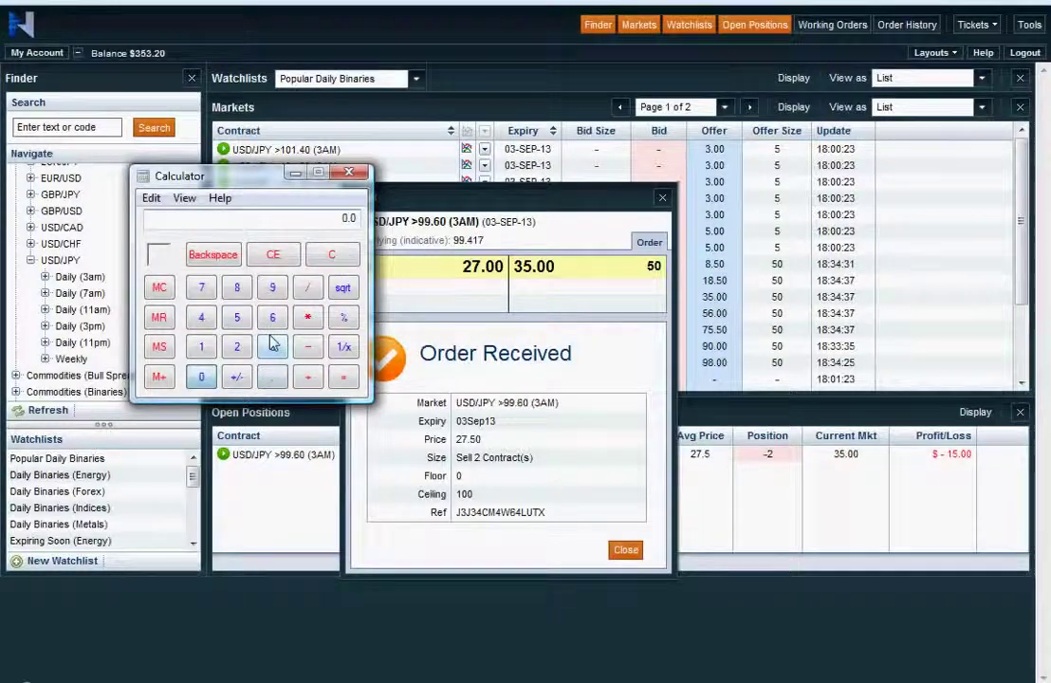
{"action": "left_click", "coordinate": [272, 347]}
{"action": "left_click", "coordinate": [201, 316]}
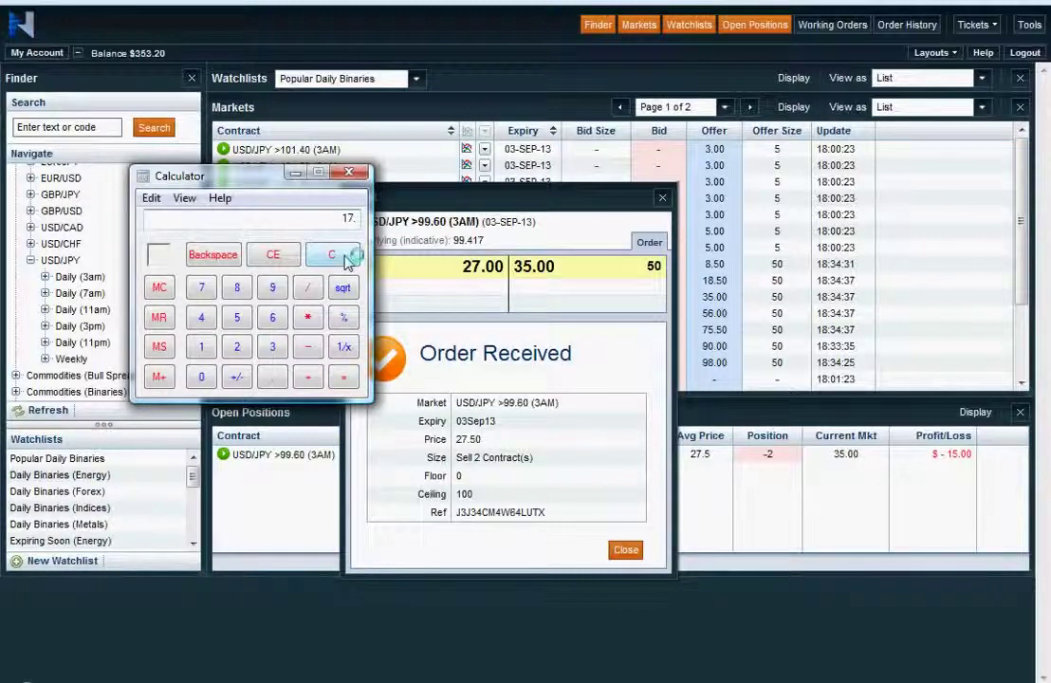
- Work out the 17.5 buy-back price (27.5 − 17 + 7), then close Calculator and the confirmation
{"action": "left_click", "coordinate": [334, 256]}
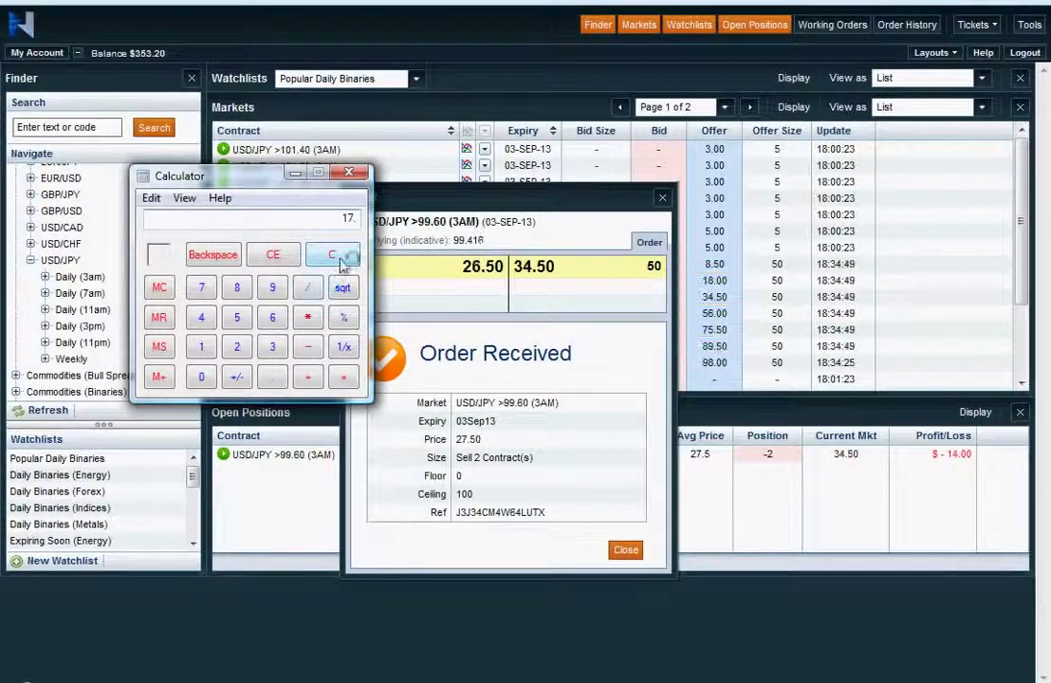
{"action": "left_click", "coordinate": [237, 347]}
{"action": "left_click", "coordinate": [201, 287]}
{"action": "left_click", "coordinate": [272, 376]}
{"action": "left_click", "coordinate": [237, 317]}
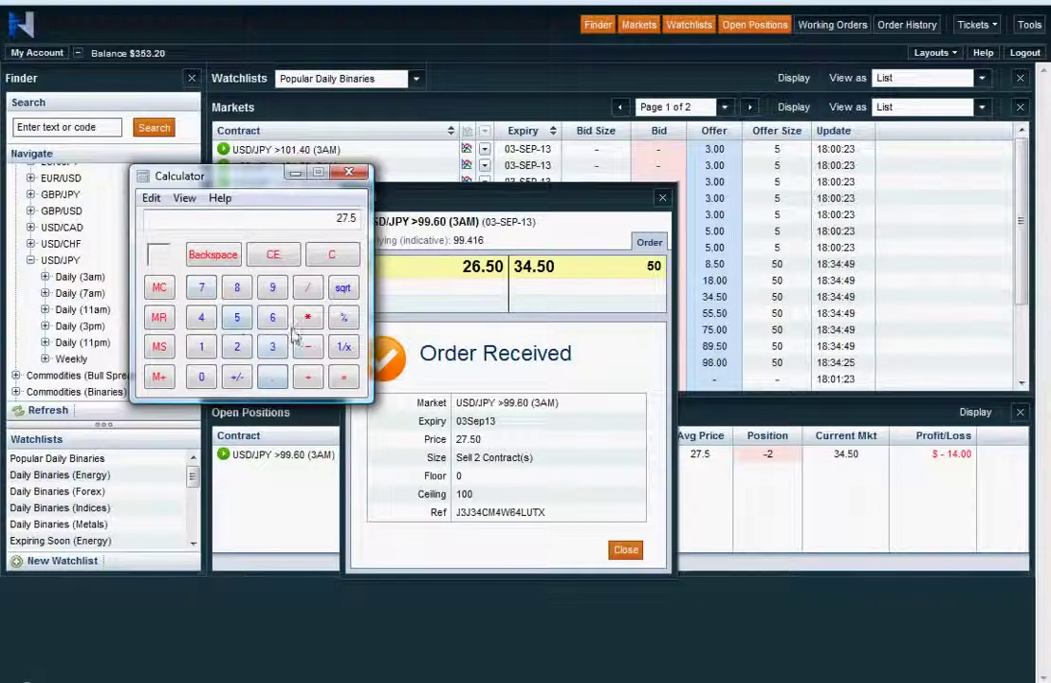
{"action": "left_click", "coordinate": [307, 346]}
{"action": "left_click", "coordinate": [201, 347]}
{"action": "left_click", "coordinate": [201, 287]}
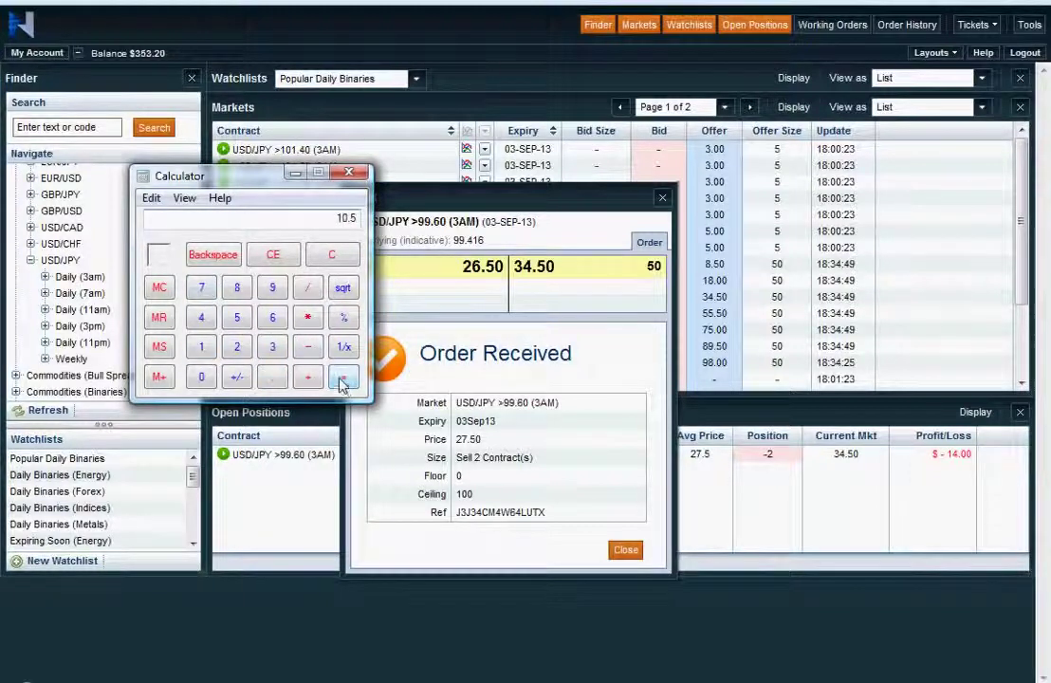
{"action": "left_click", "coordinate": [309, 377]}
{"action": "left_click", "coordinate": [201, 287]}
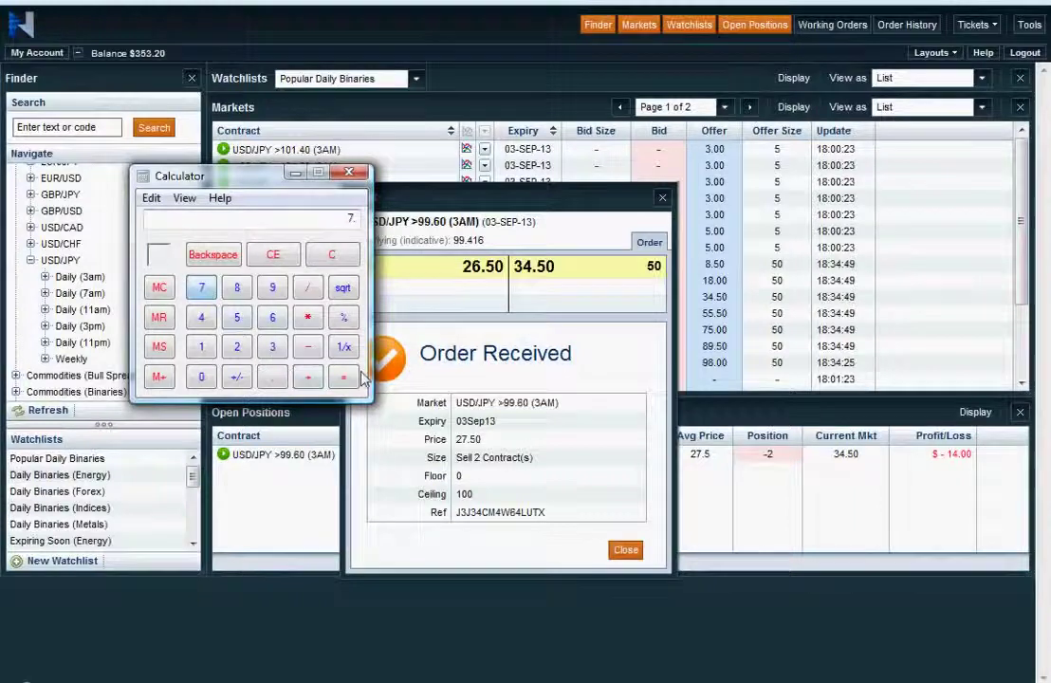
{"action": "left_click", "coordinate": [344, 377]}
{"action": "left_click", "coordinate": [349, 173]}
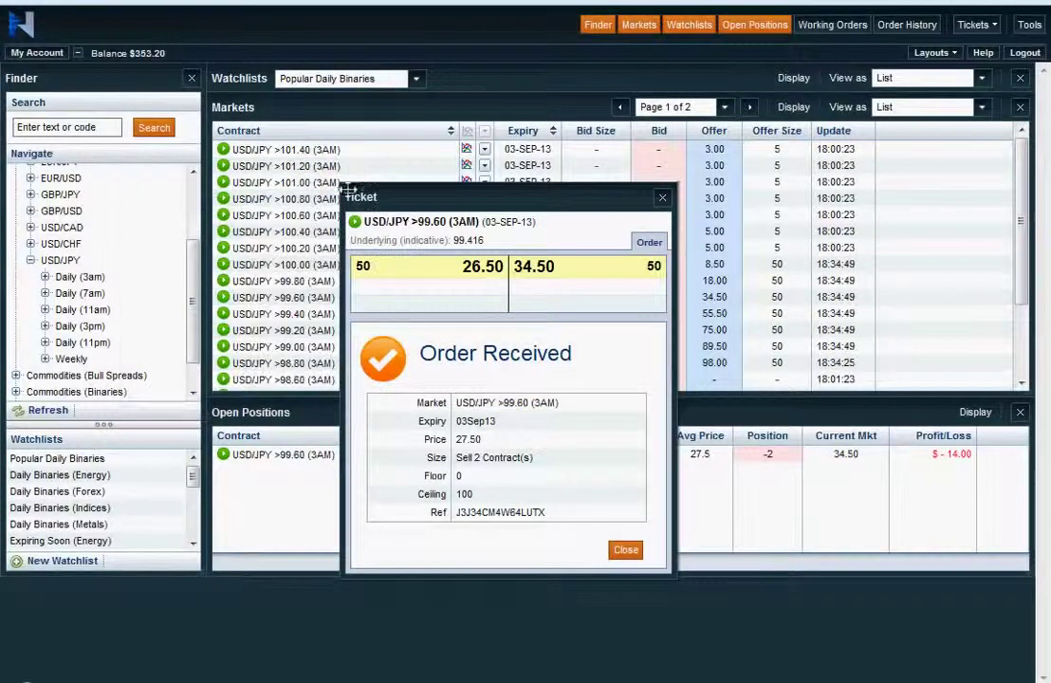
{"action": "left_click", "coordinate": [662, 199]}
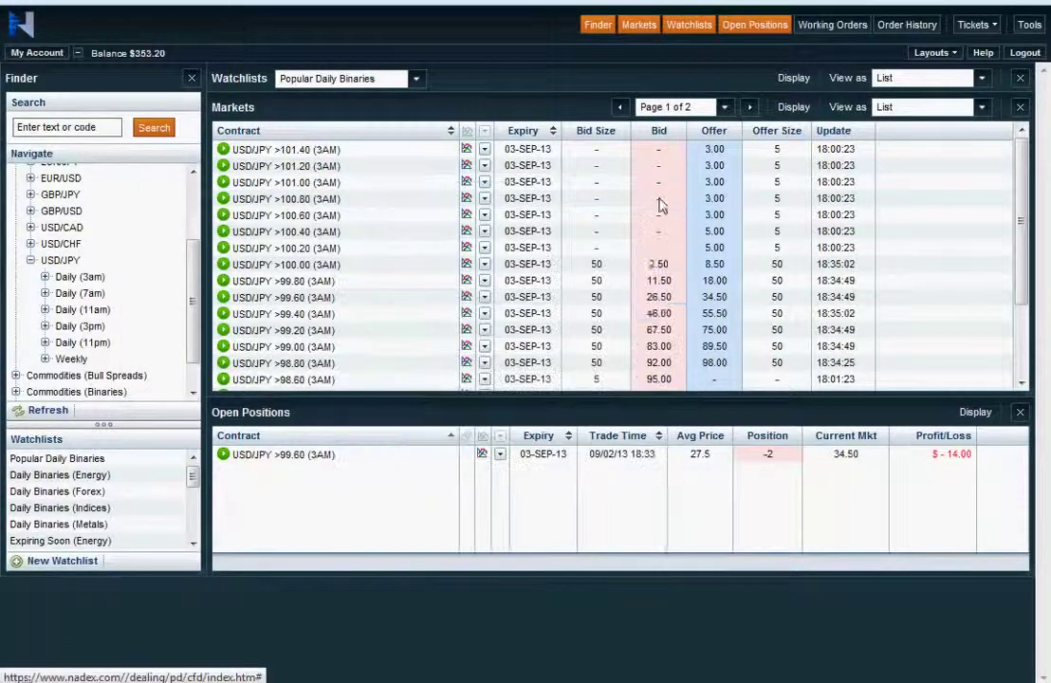
- From the open position, place a buy of 2 USD/JPY >99.60 contracts at 17.50
{"action": "left_click", "coordinate": [294, 457]}
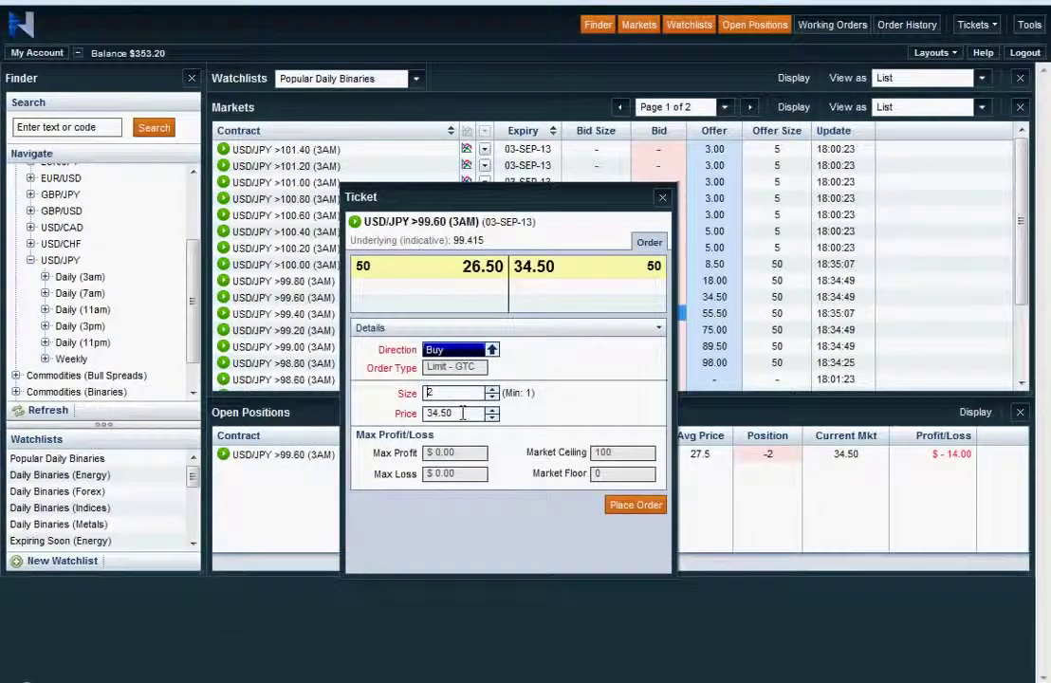
{"action": "type", "text": "17.5"}
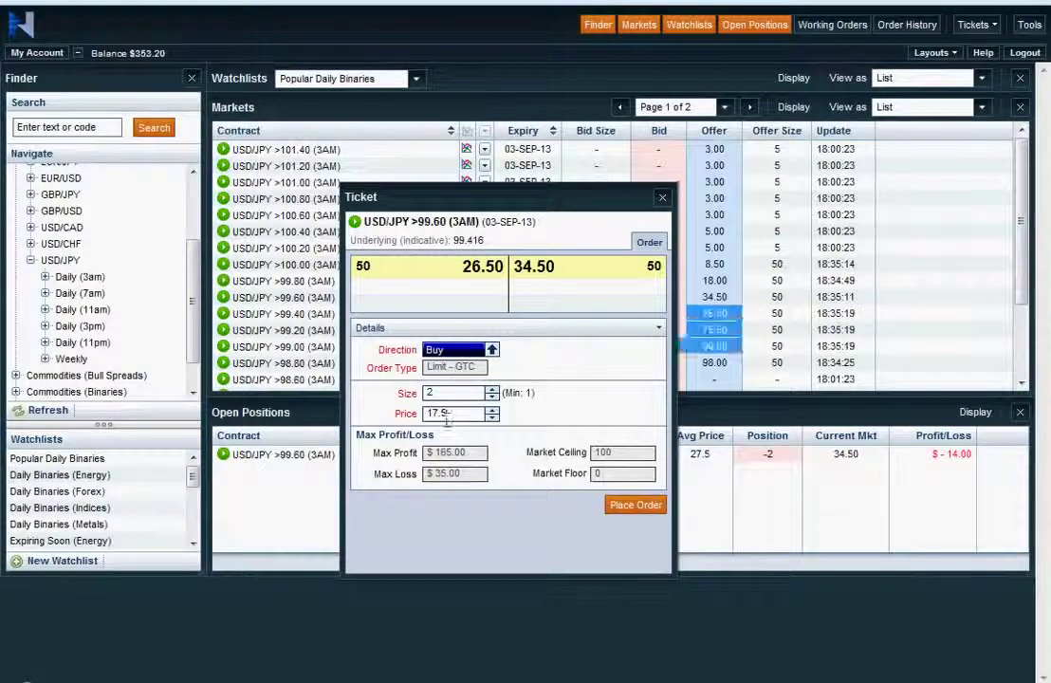
{"action": "left_click", "coordinate": [637, 505]}
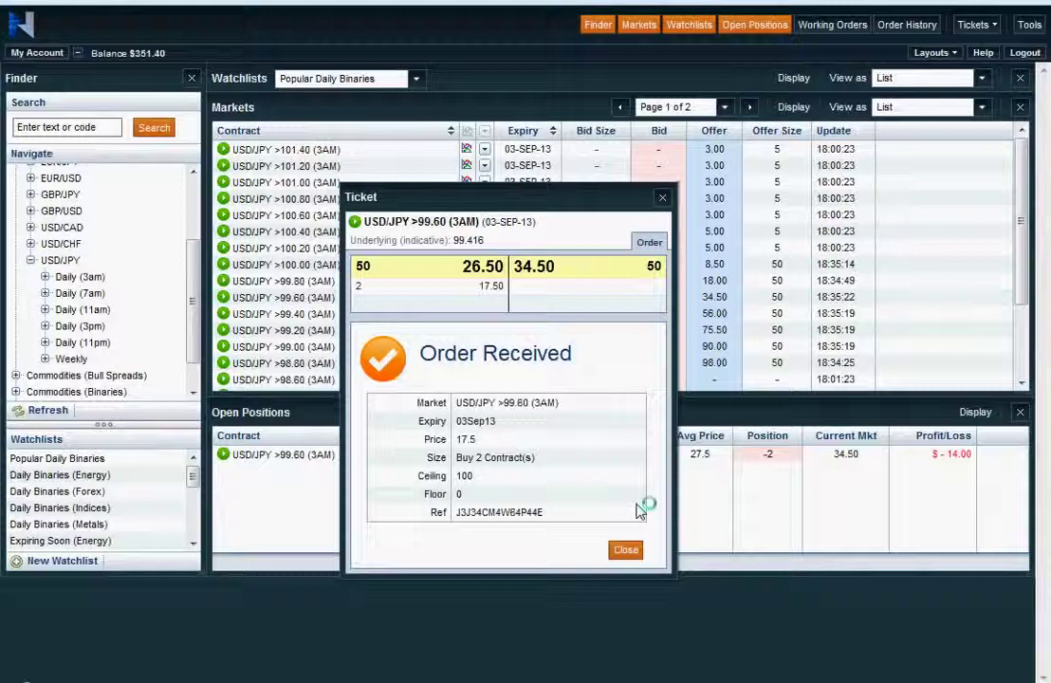
{"action": "left_click", "coordinate": [623, 554]}
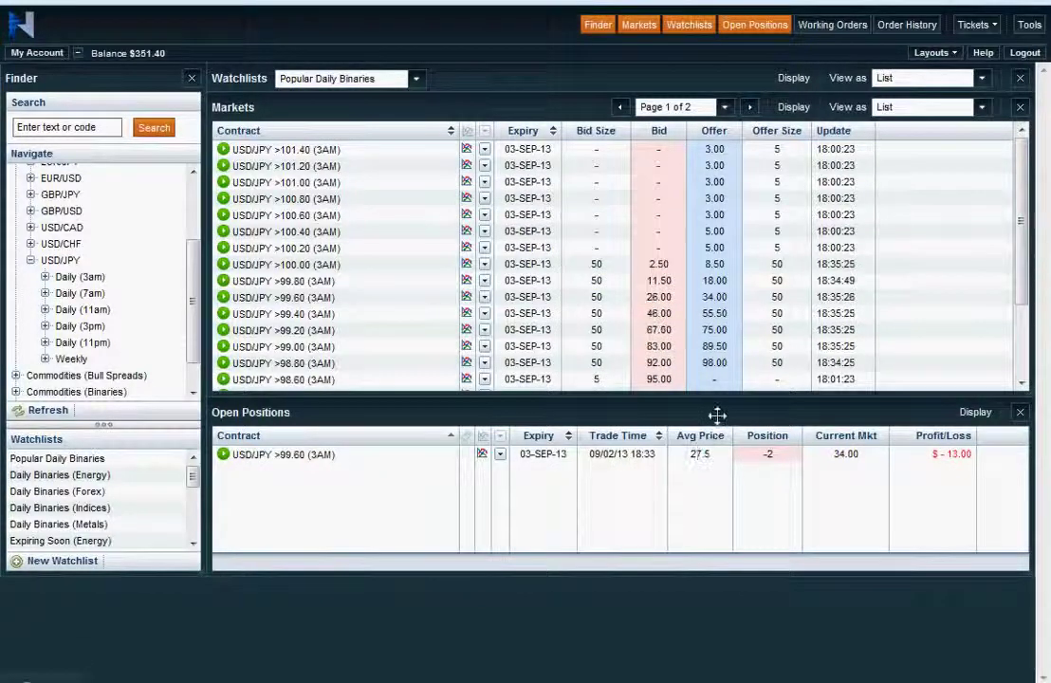
- Glance at the FreeStockCharts USD/JPY 5-minute chart, then return to the Nadex ticket
{"action": "key", "text": "alt+Tab"}
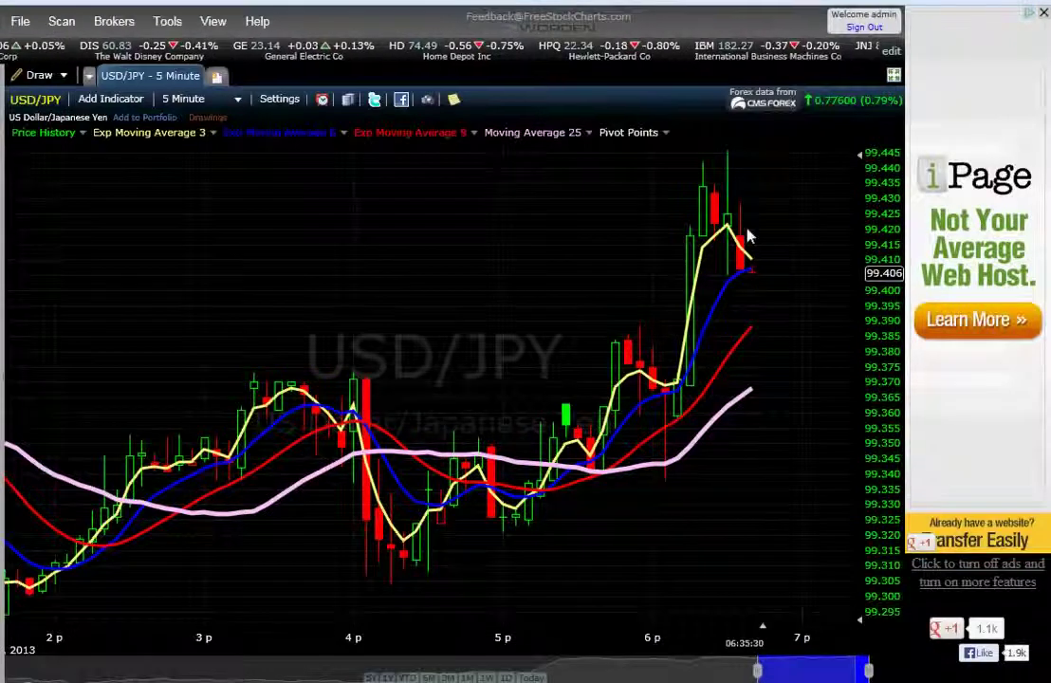
{"action": "key", "text": "alt+Tab"}
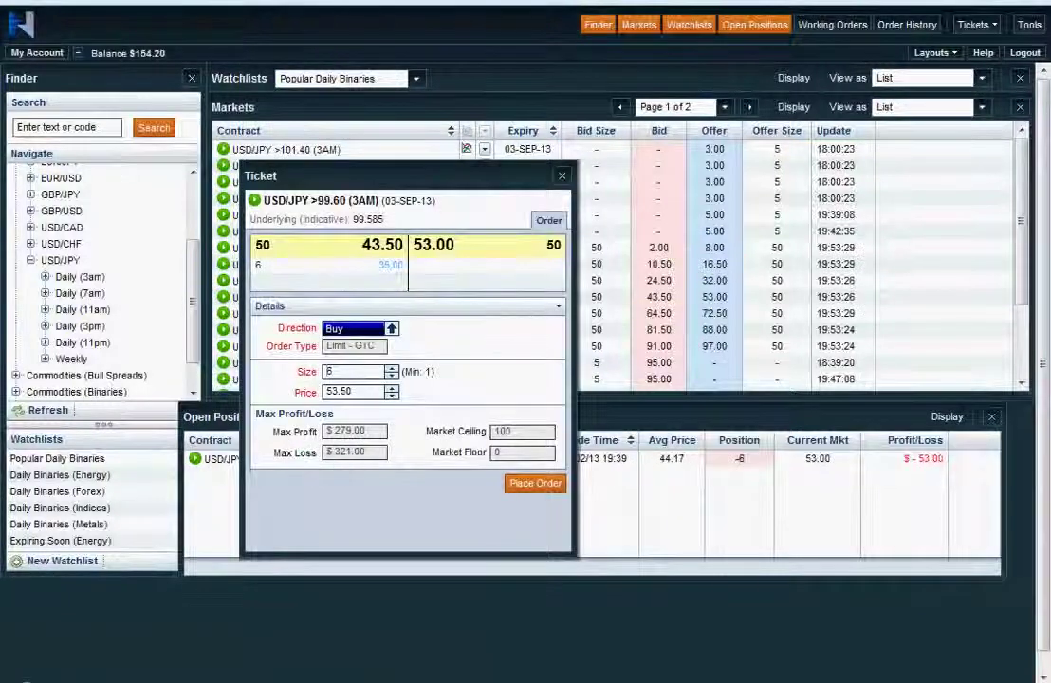
{"action": "key", "text": "alt+Tab"}
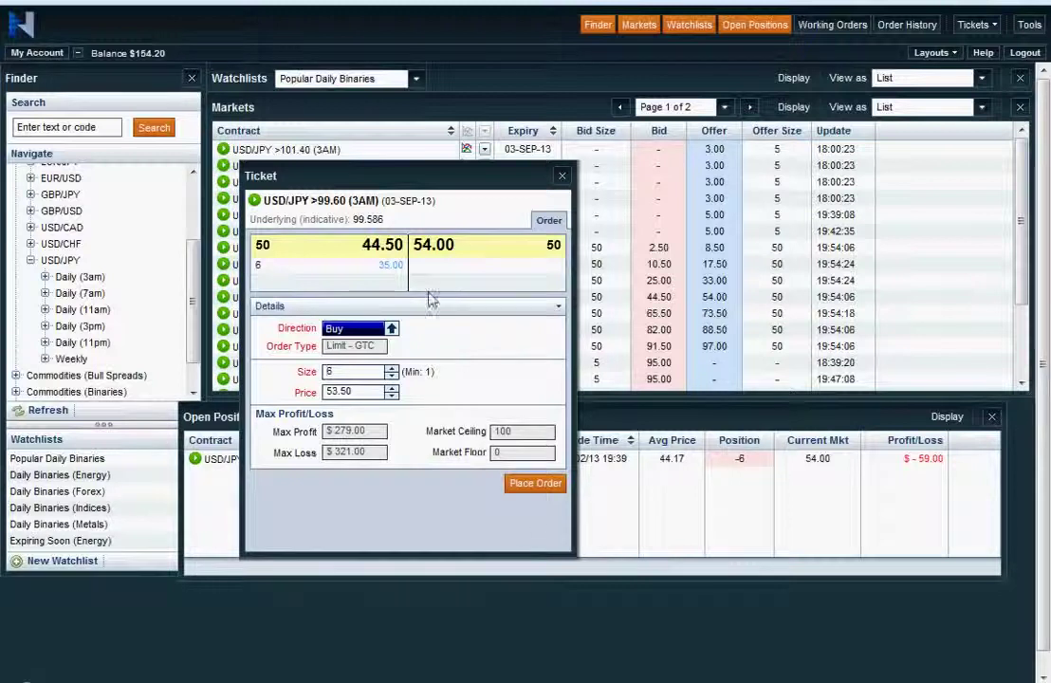
- Bring the FreeStockCharts USD/JPY 5-minute chart, trading near 99.552, to the front
{"action": "key", "text": "alt+Tab"}
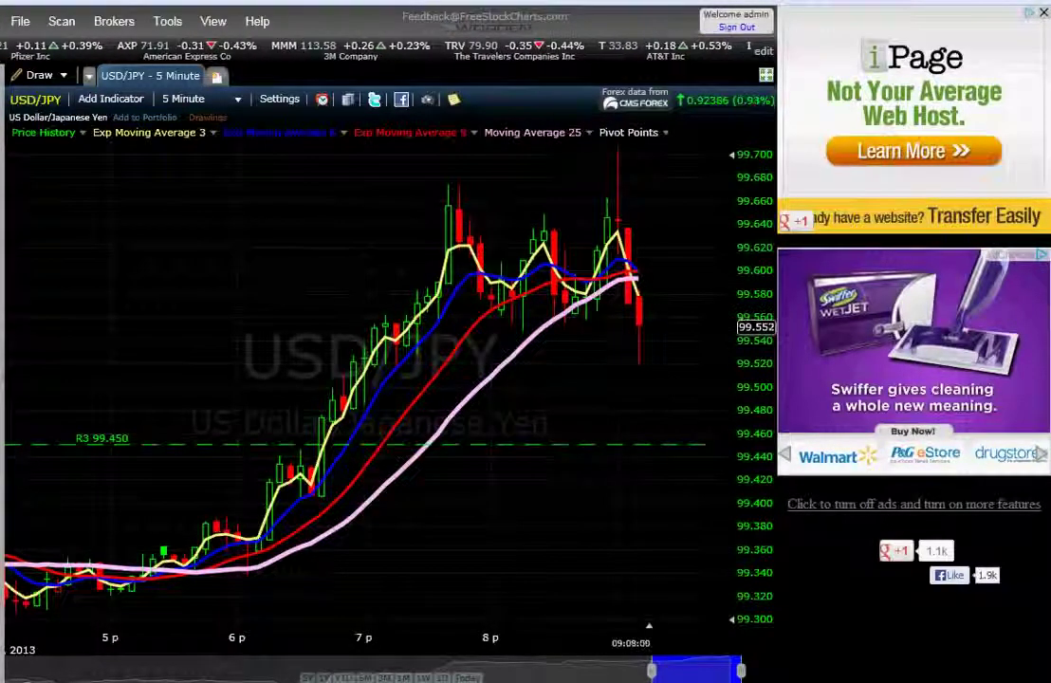
- Return to Nadex, where the USD/JPY >99.60 buy ticket reads 6 contracts at 55.50
{"action": "key", "text": "alt+Tab"}
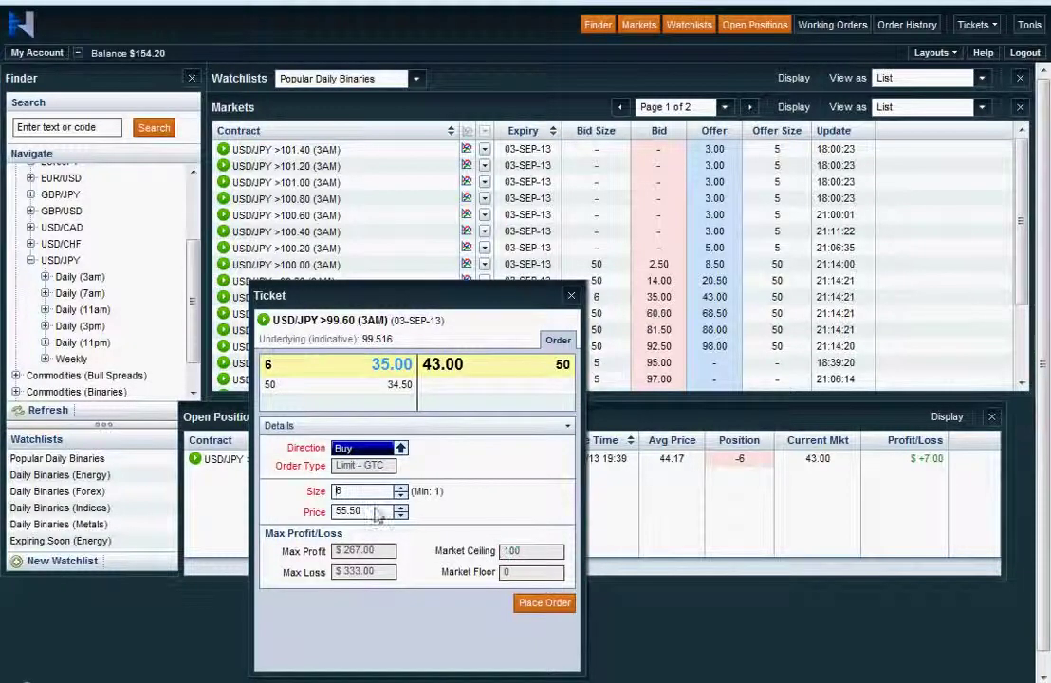
- Open the working 6-contract buy at 35, step its price to 36.00, then close the ticket unsent
{"action": "left_click", "coordinate": [838, 32]}
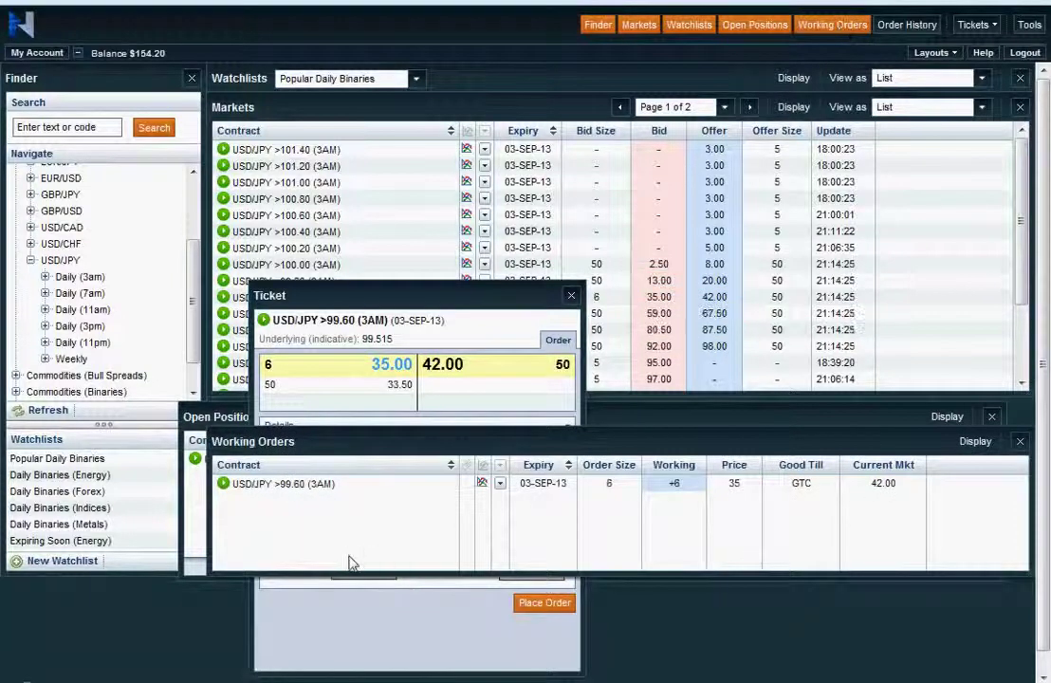
{"action": "left_click", "coordinate": [324, 485]}
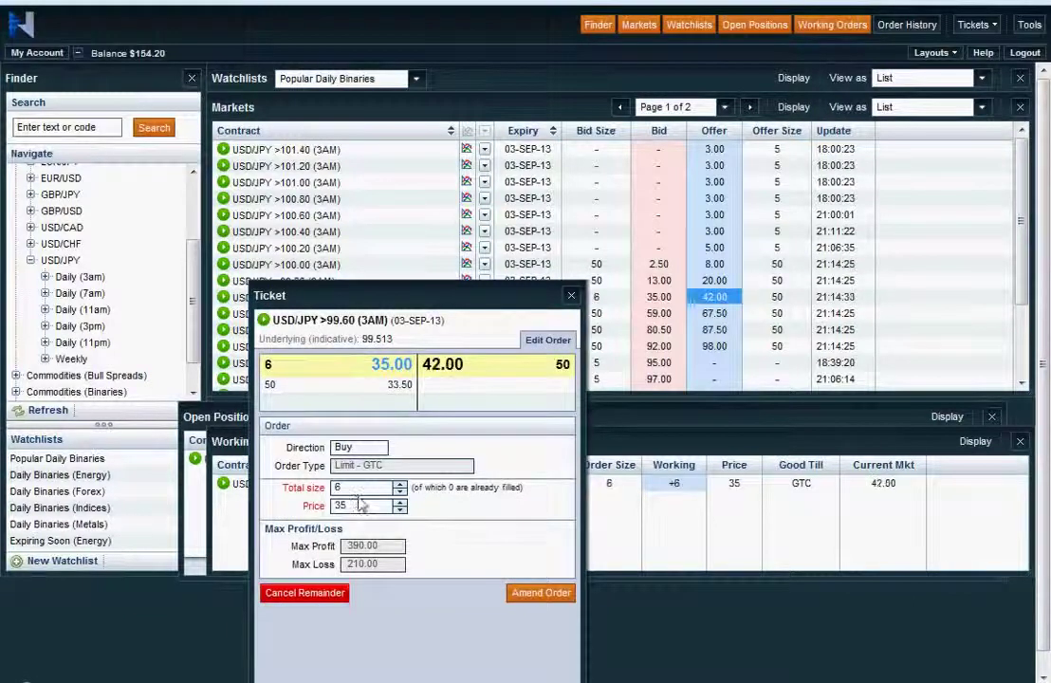
{"action": "left_click", "coordinate": [400, 504]}
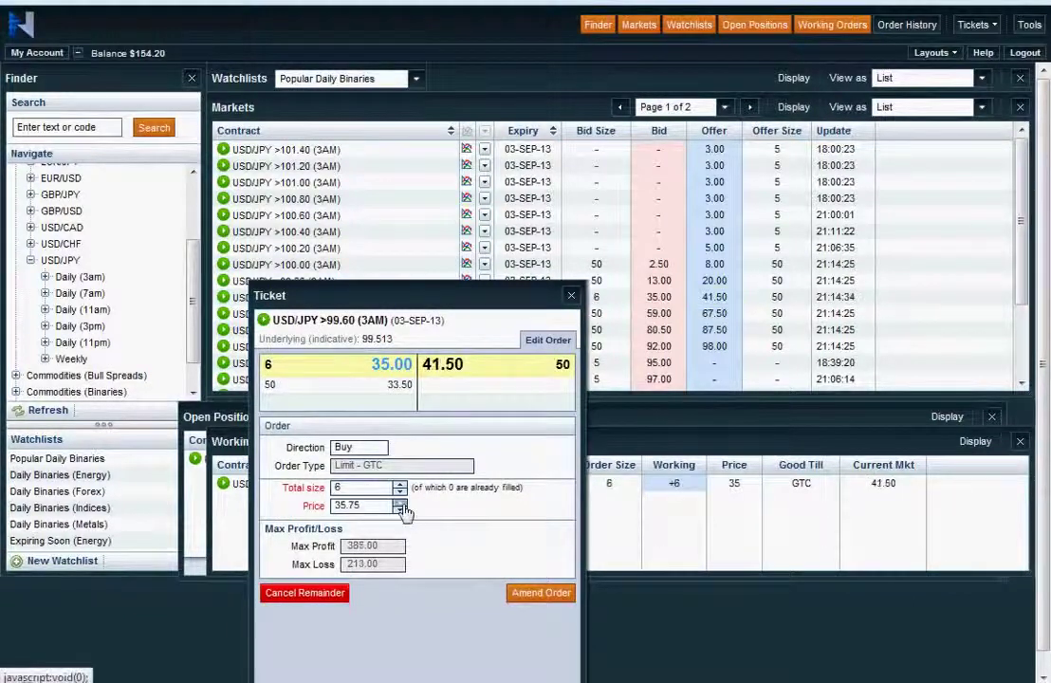
{"action": "left_click", "coordinate": [400, 503]}
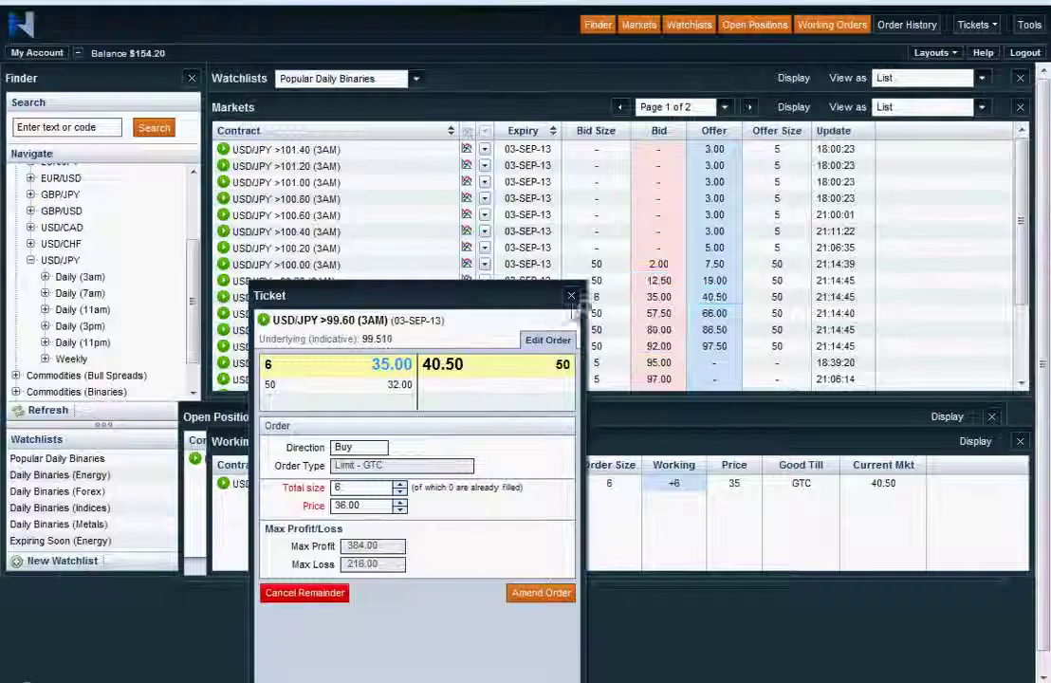
{"action": "left_click", "coordinate": [573, 296]}
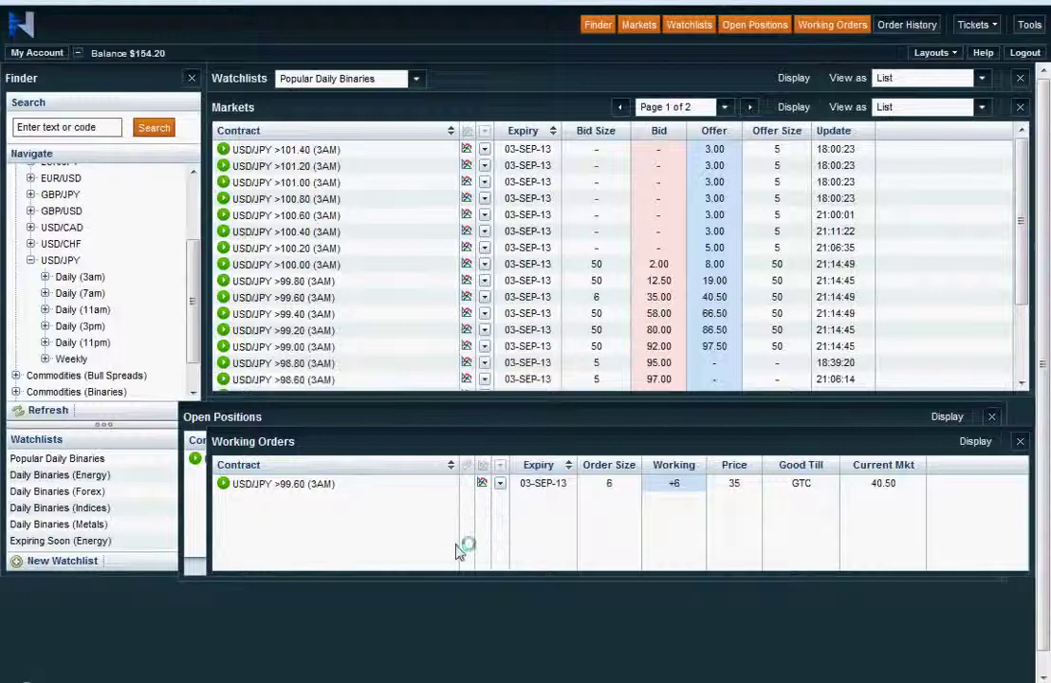
- Open the ticket for the -6 USD/JPY >99.60 position and close it unused
{"action": "left_click", "coordinate": [199, 416]}
{"action": "double_click", "coordinate": [279, 459]}
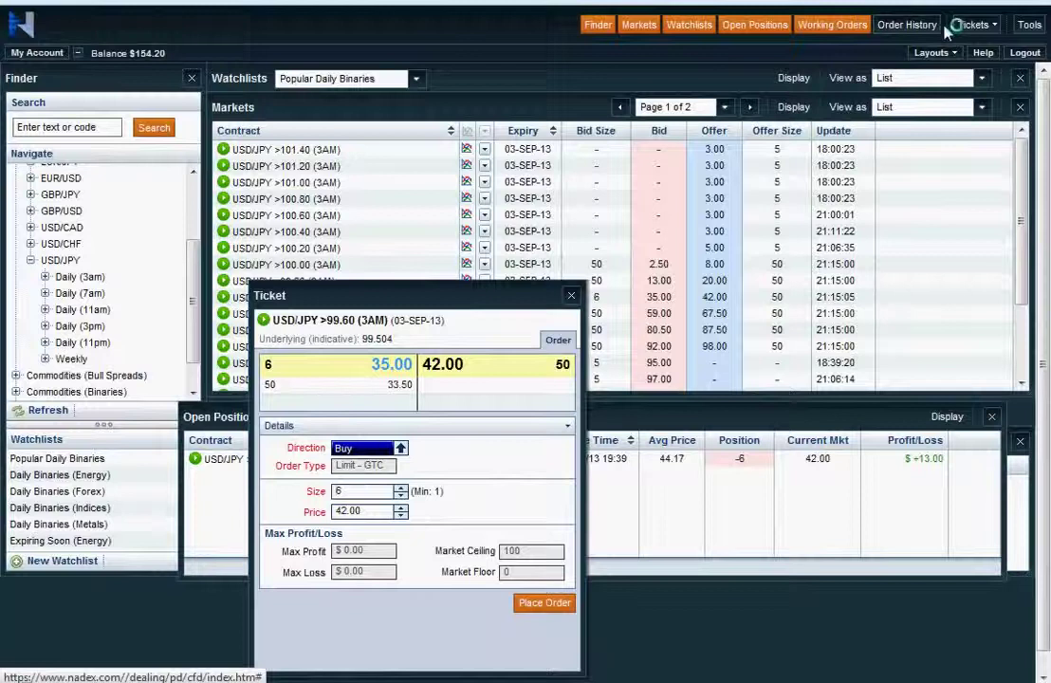
{"action": "left_click", "coordinate": [571, 295]}
- Retype the working order's price from 35 to 36, then close the ticket without amending
{"action": "left_click", "coordinate": [840, 26]}
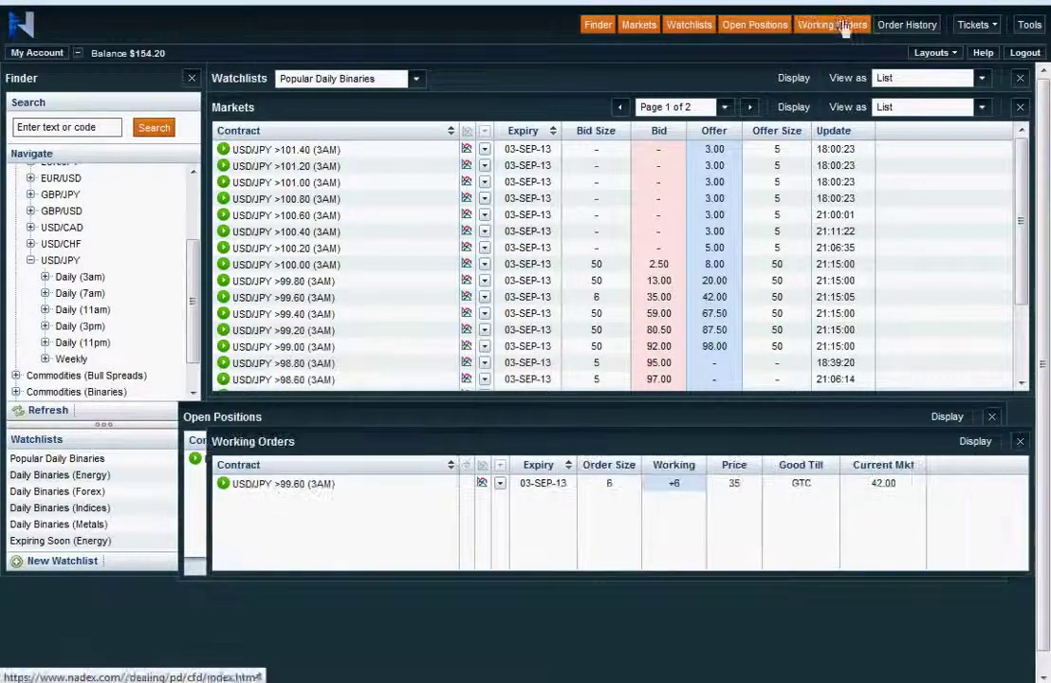
{"action": "left_click", "coordinate": [270, 482]}
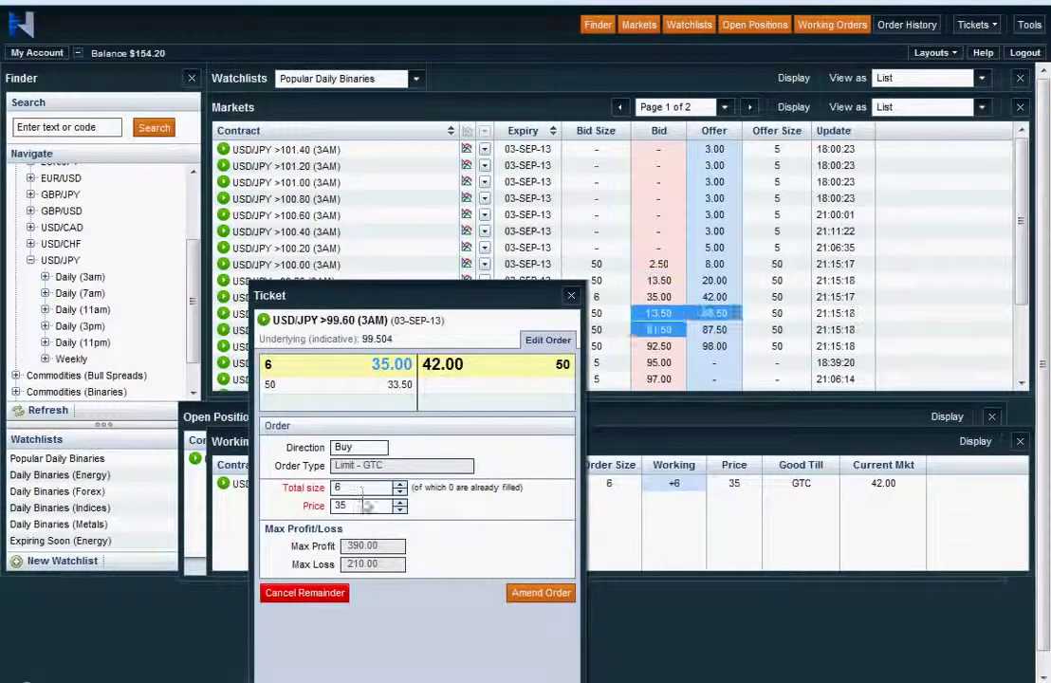
{"action": "left_click_drag", "start_coordinate": [364, 504], "coordinate": [314, 505]}
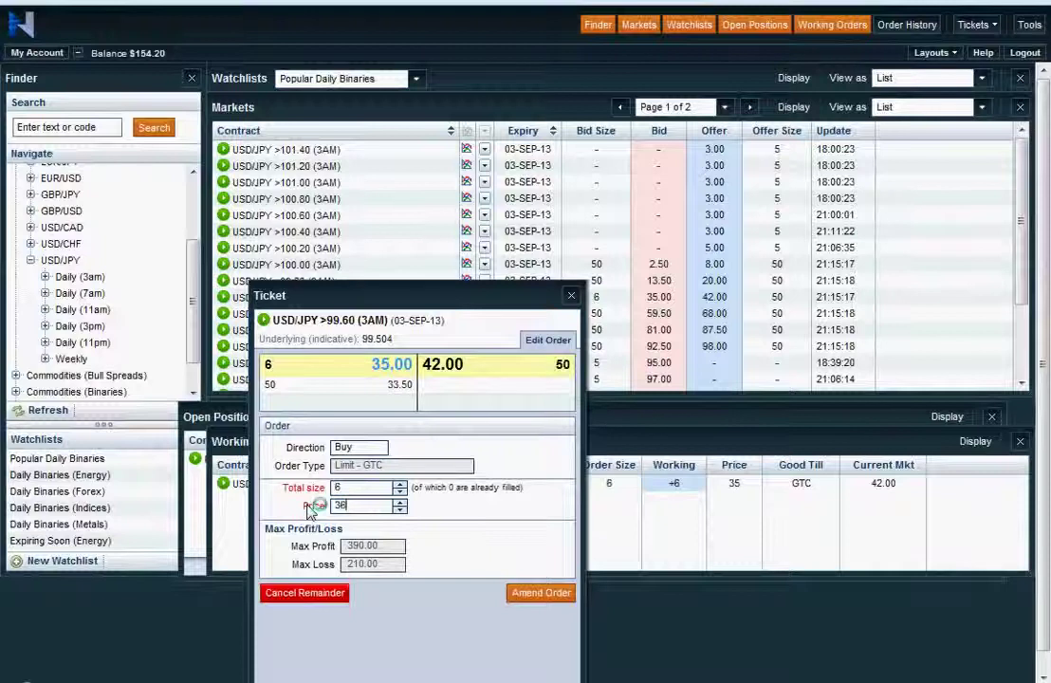
{"action": "type", "text": "36"}
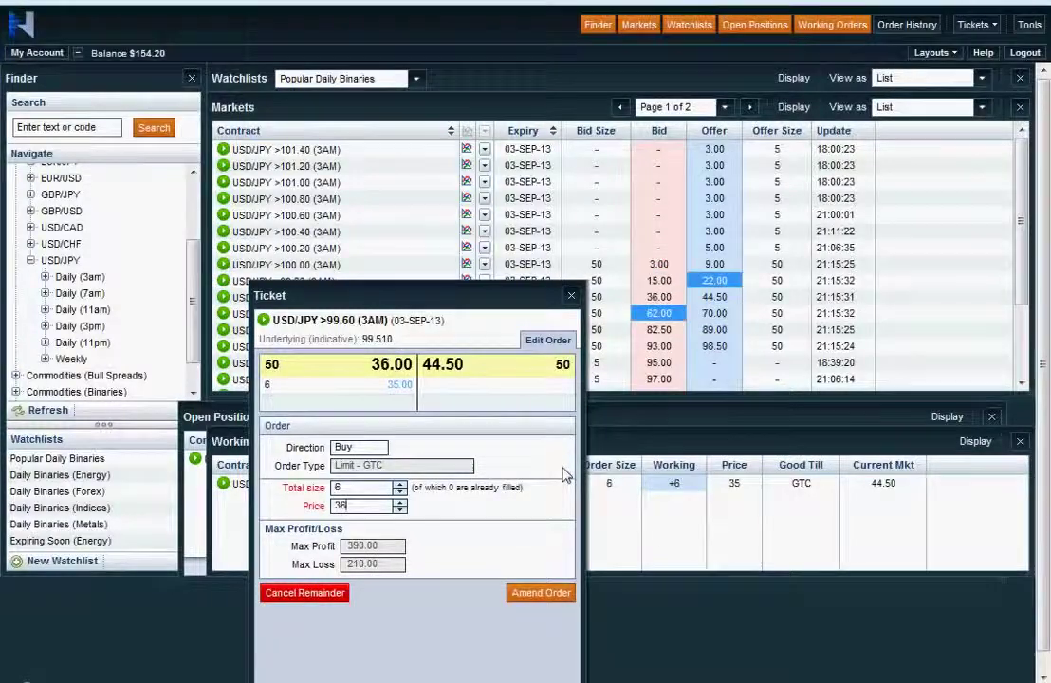
{"action": "left_click", "coordinate": [571, 295]}
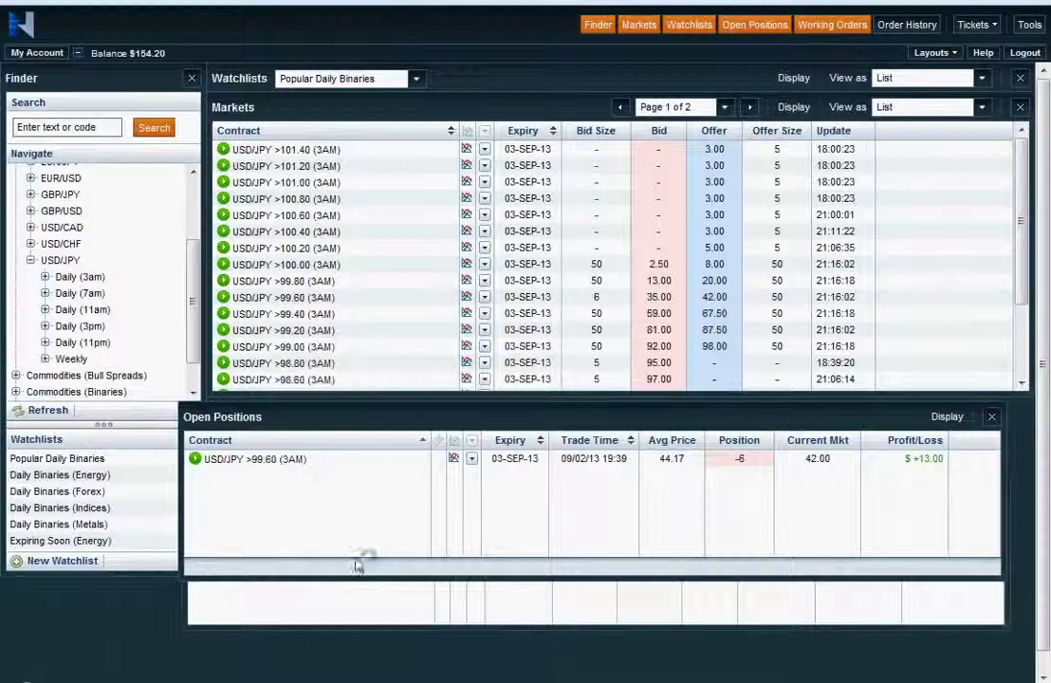
- Amend the USD/JPY >99.60 buy-to-close working order's limit price from 35 to 36, then reopen its ticket
{"action": "left_click", "coordinate": [830, 31]}
{"action": "left_click", "coordinate": [830, 33]}
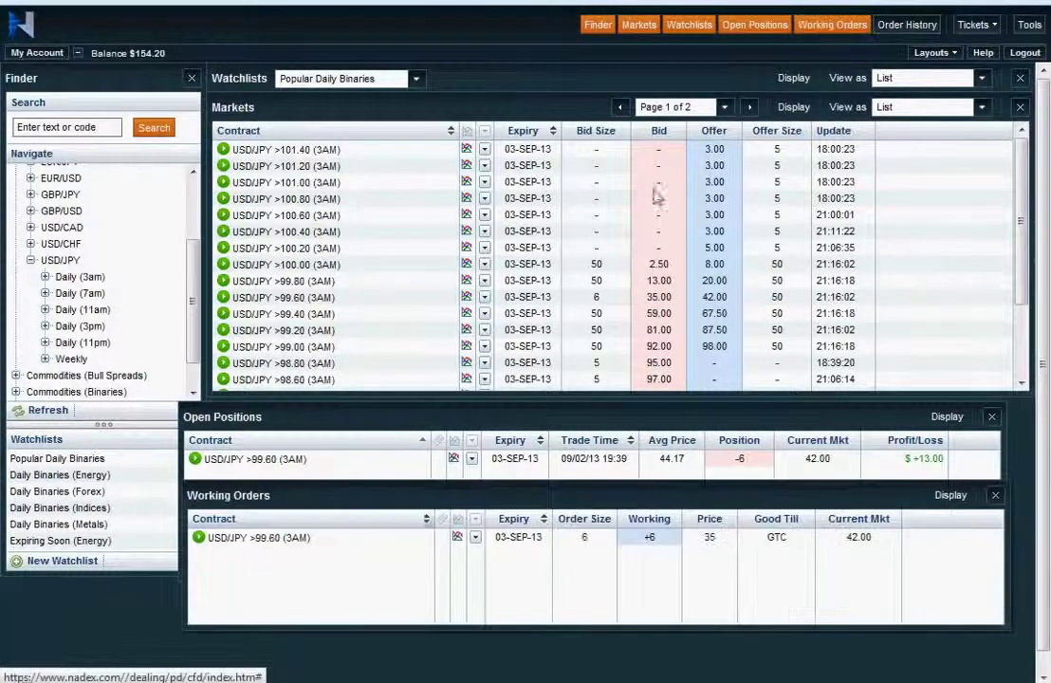
{"action": "left_click", "coordinate": [270, 538]}
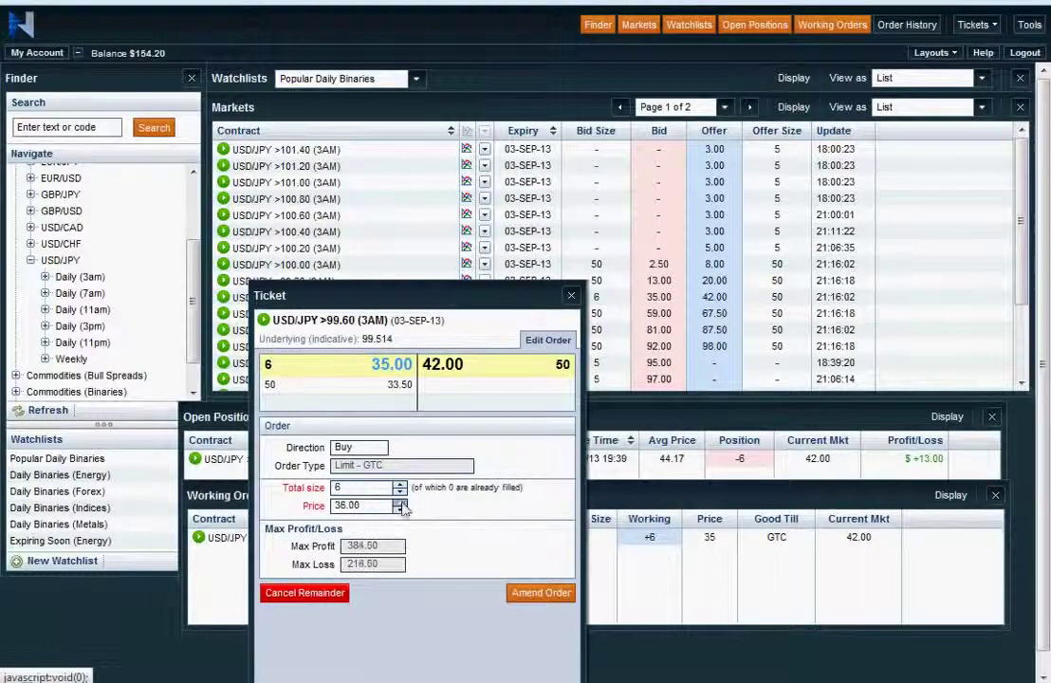
{"action": "left_click", "coordinate": [540, 593]}
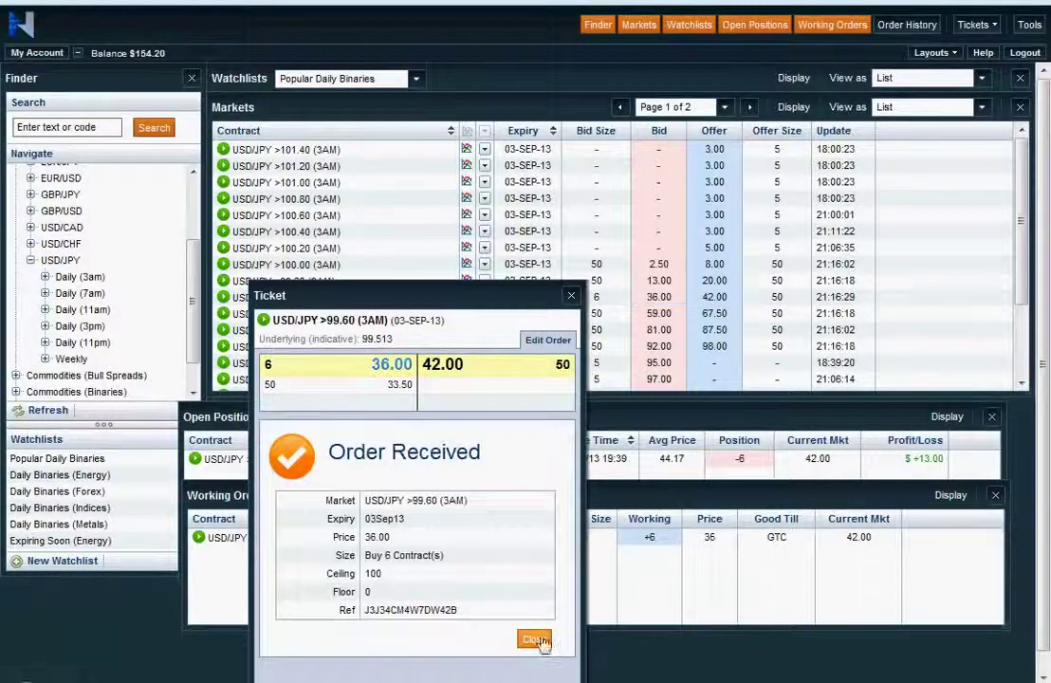
{"action": "left_click", "coordinate": [536, 641]}
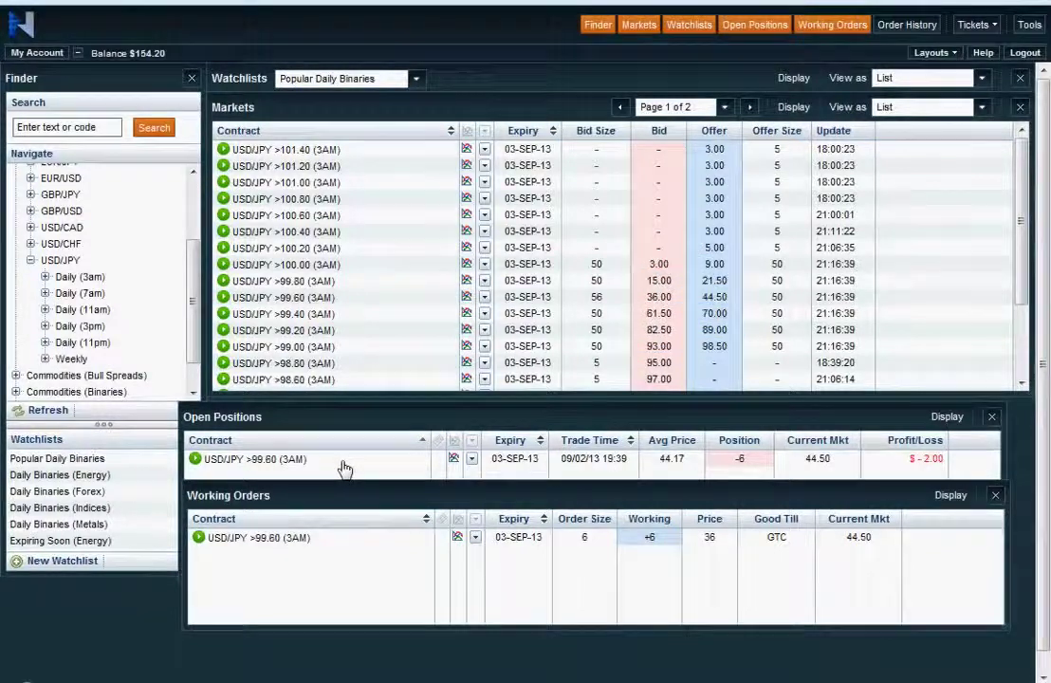
{"action": "left_click", "coordinate": [270, 465]}
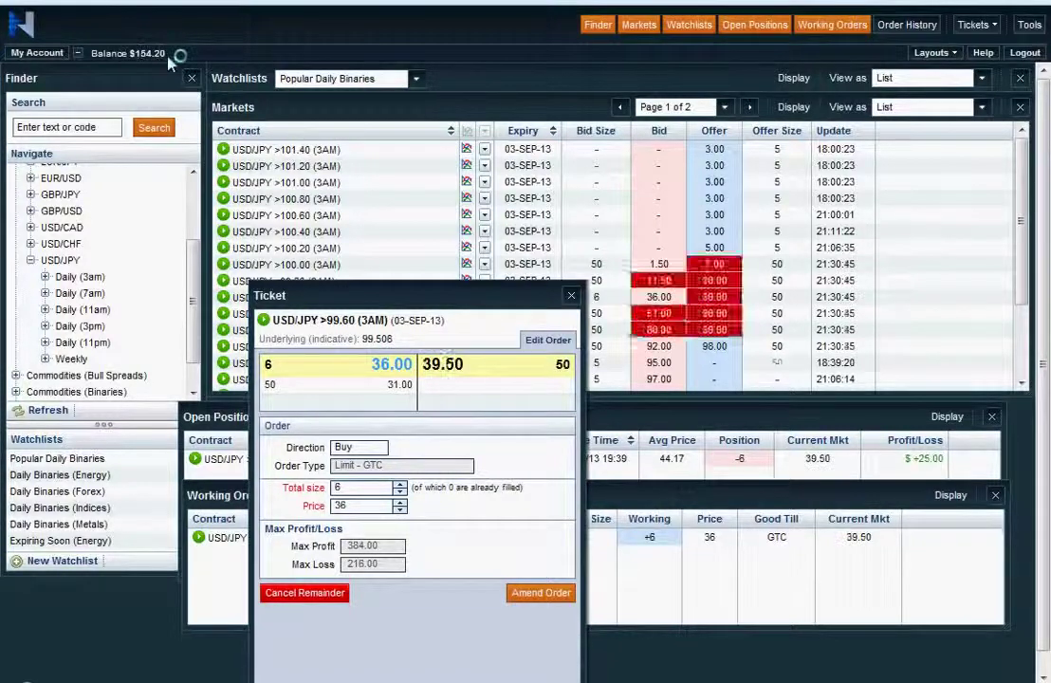
{"action": "mouse_move", "coordinate": [152, 49]}
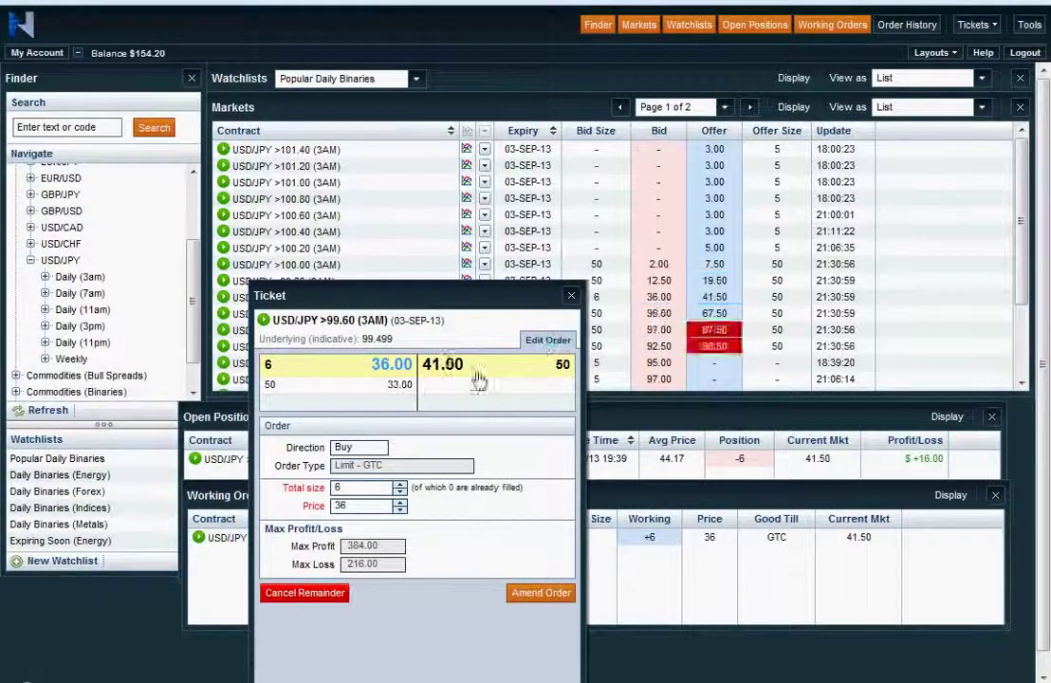
- Float the Working Orders panel and reopen the 6-contract order at 36 while awaiting the fill
{"action": "left_click", "coordinate": [571, 295]}
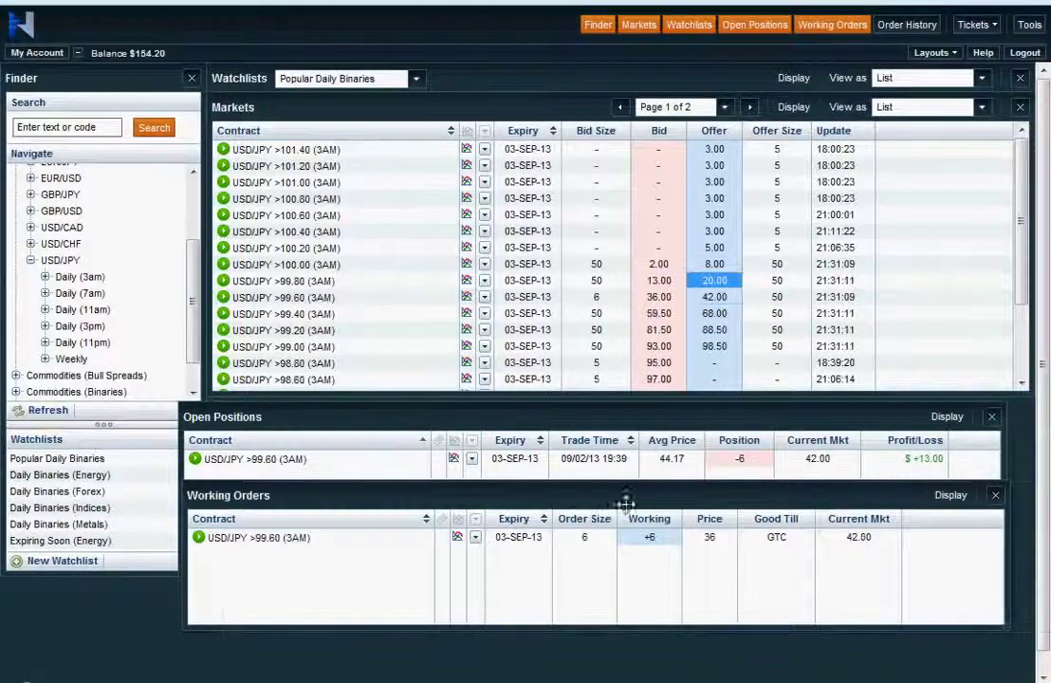
{"action": "left_click_drag", "start_coordinate": [577, 500], "coordinate": [633, 513]}
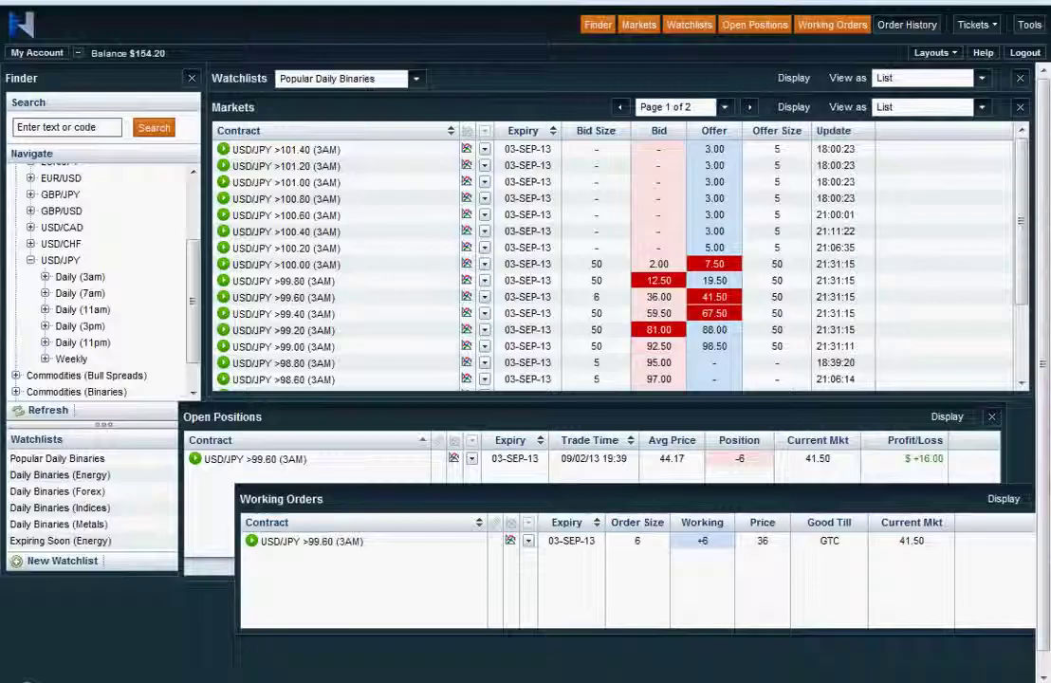
{"action": "double_click", "coordinate": [308, 553]}
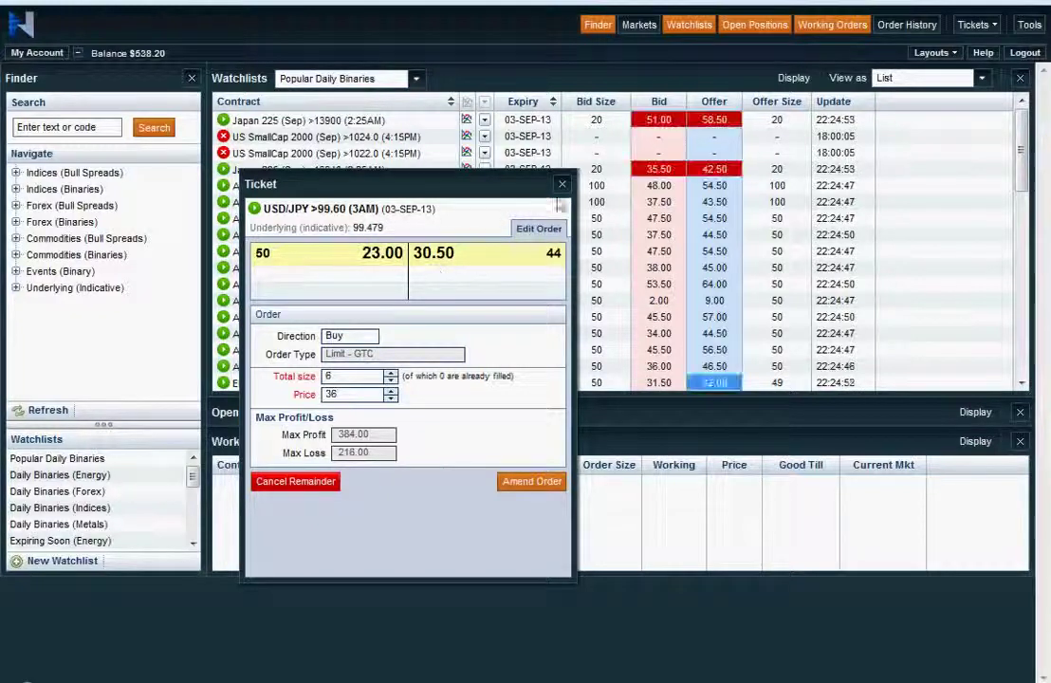
- Dismiss the leftover order ticket and bring Windows Calculator to the centre of the screen
{"action": "left_click", "coordinate": [561, 186]}
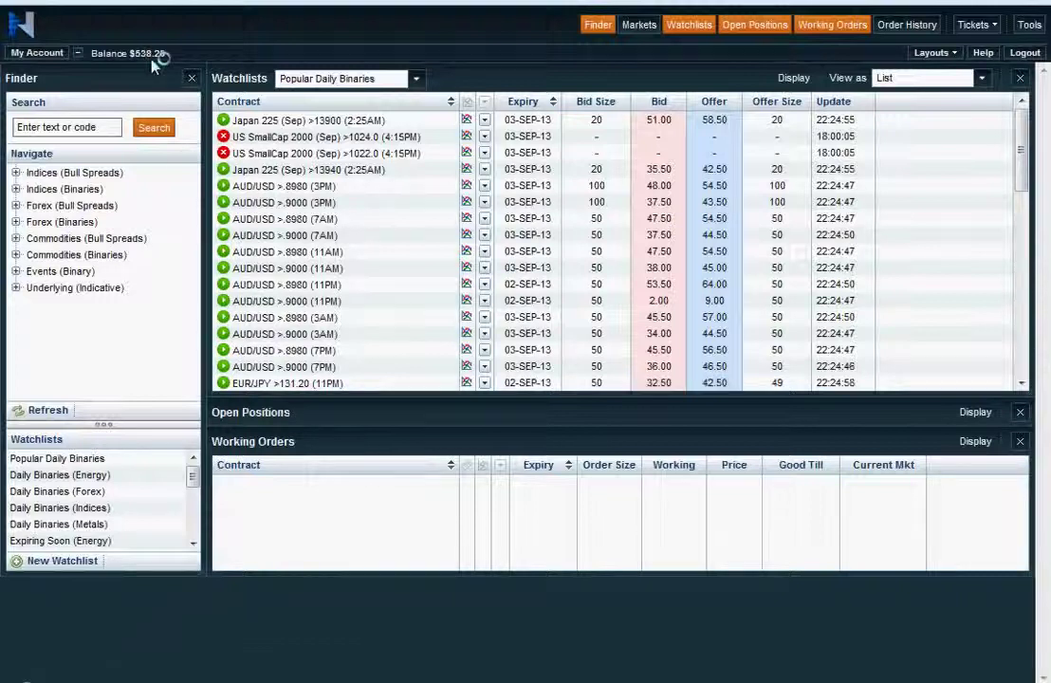
{"action": "mouse_move", "coordinate": [134, 57]}
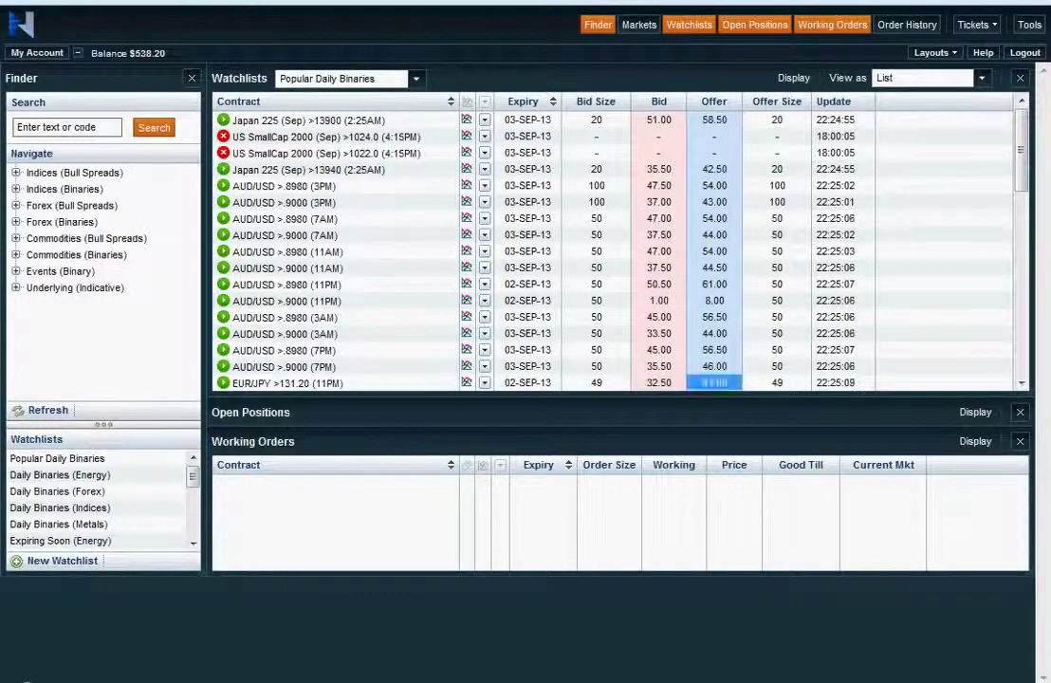
{"action": "key", "text": "alt+Tab"}
{"action": "left_click_drag", "start_coordinate": [171, 8], "coordinate": [343, 216]}
- Calculate 38.2 ÷ 500 = 0.0764 in Calculator, then close it
{"action": "key", "text": "Escape"}
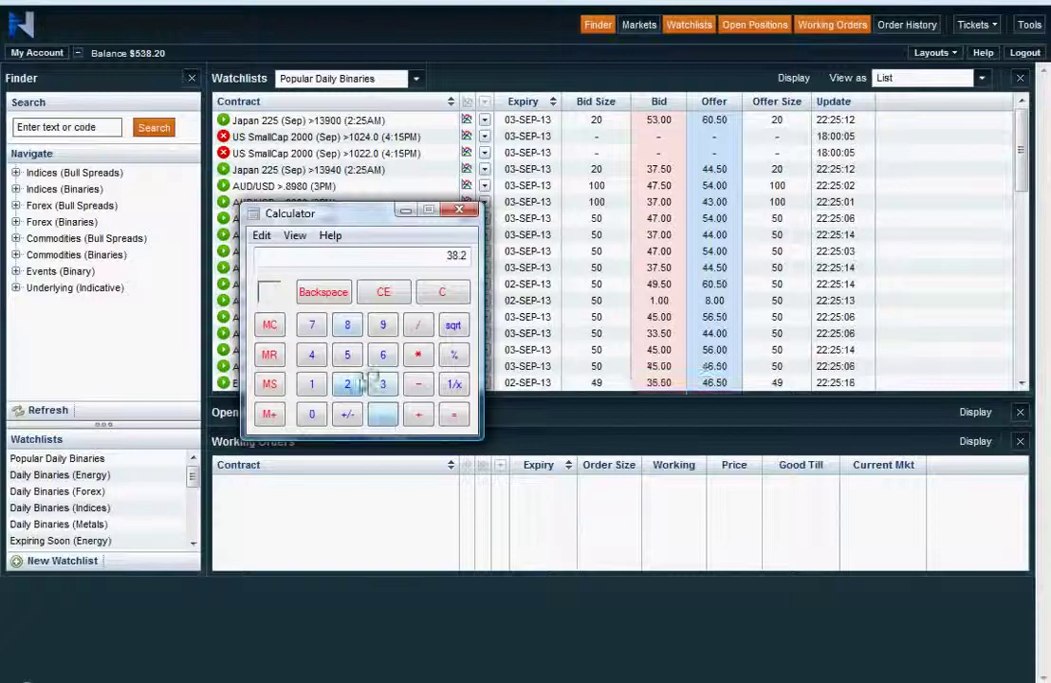
{"action": "left_click", "coordinate": [347, 354]}
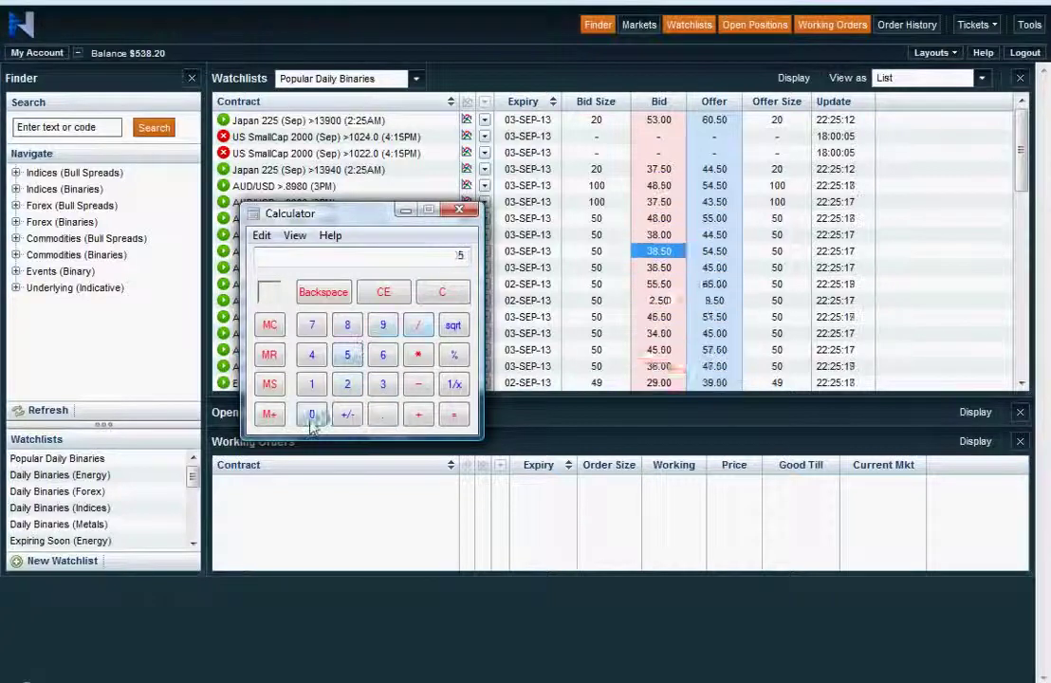
{"action": "double_click", "coordinate": [311, 415]}
{"action": "left_click", "coordinate": [451, 417]}
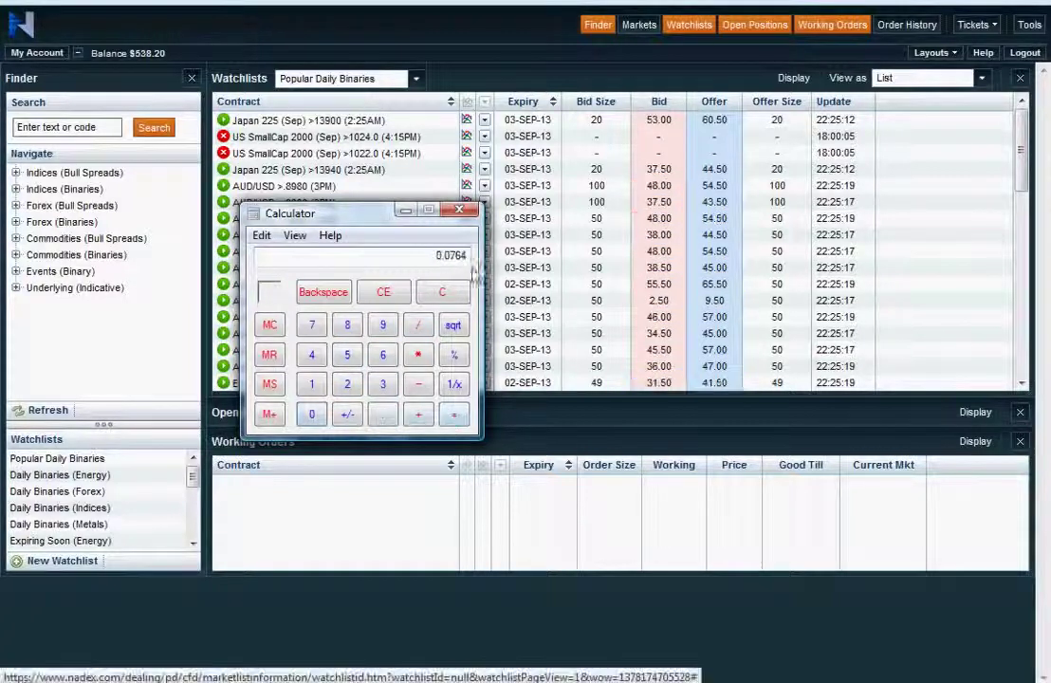
{"action": "left_click", "coordinate": [462, 211]}
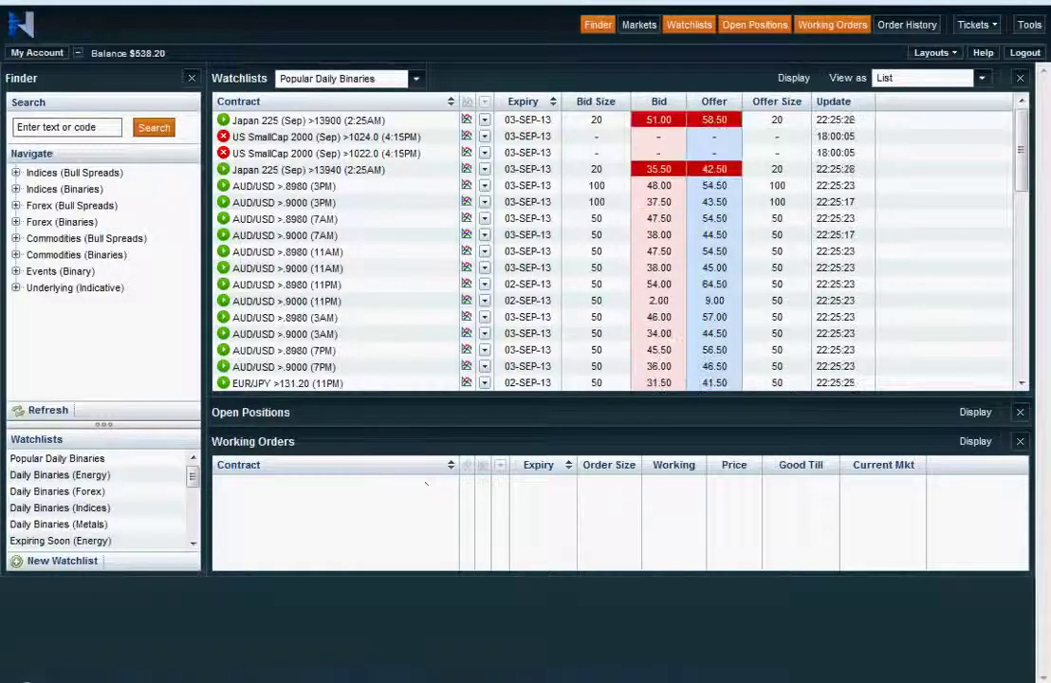
{"action": "key", "text": "alt+Tab"}
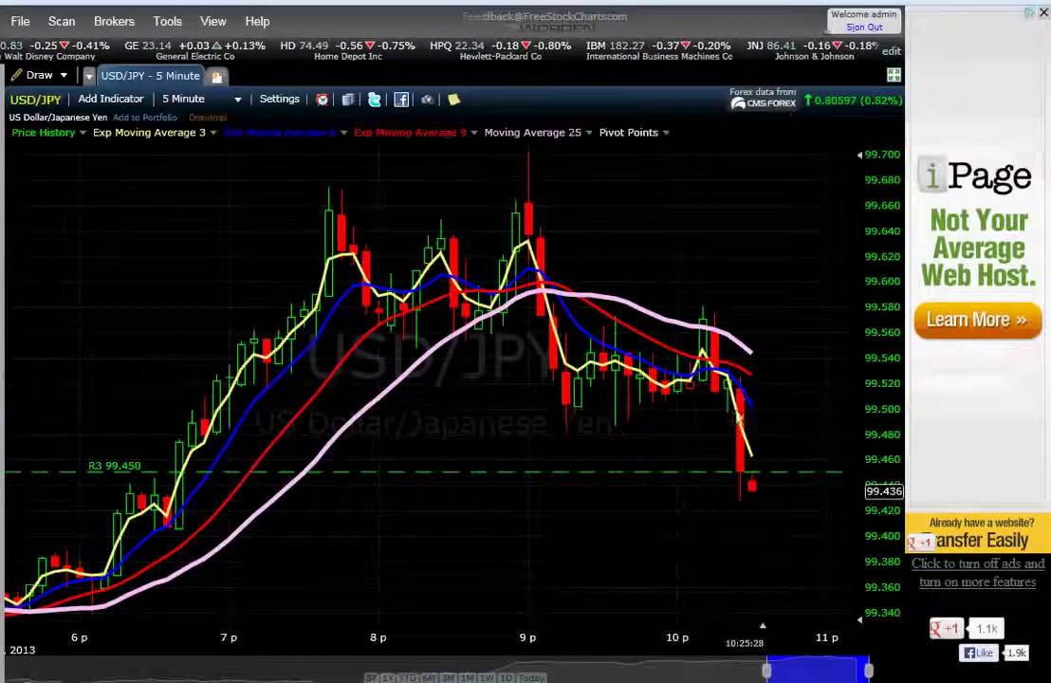